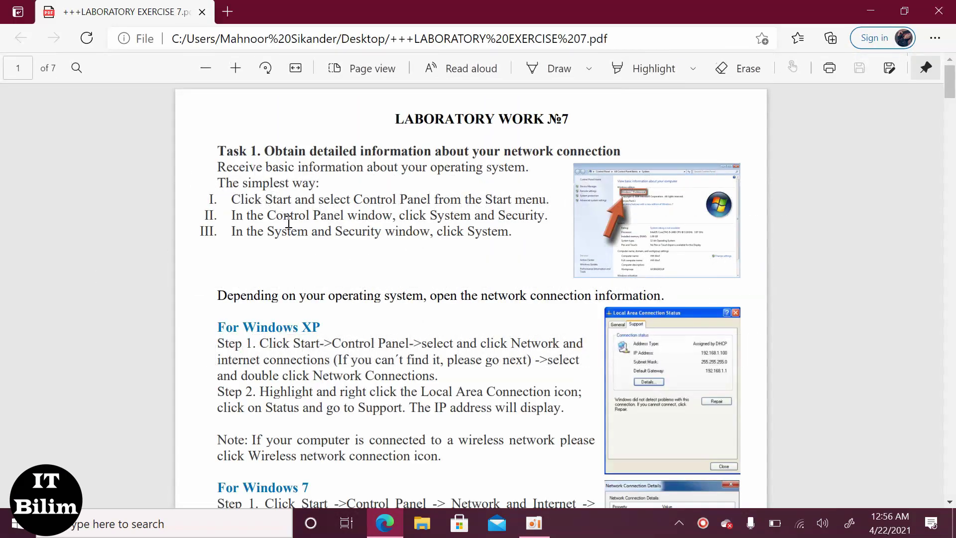
Review Task 1's network connection information steps in the lab PDF, then start a Windows search
scroll(386, 214, "down", 1)
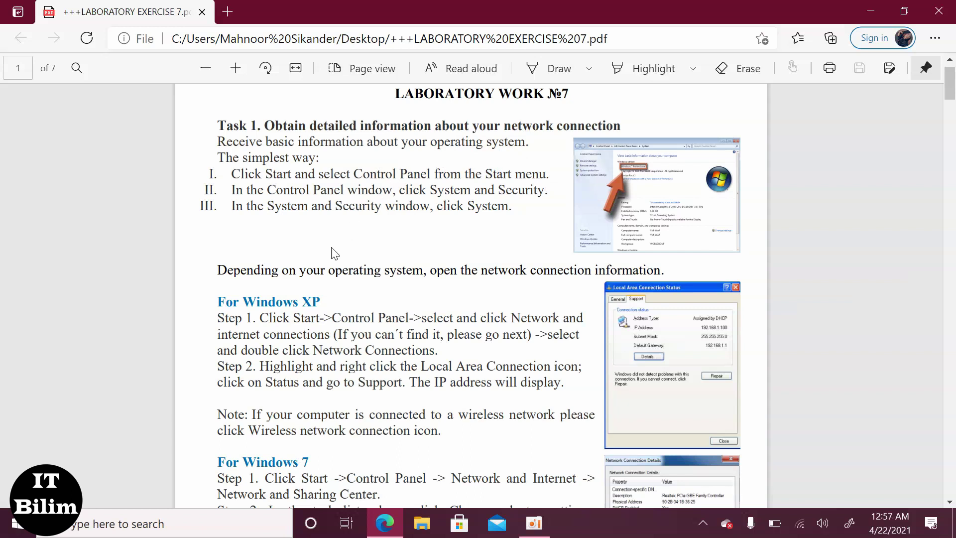
scroll(358, 267, "down", 1)
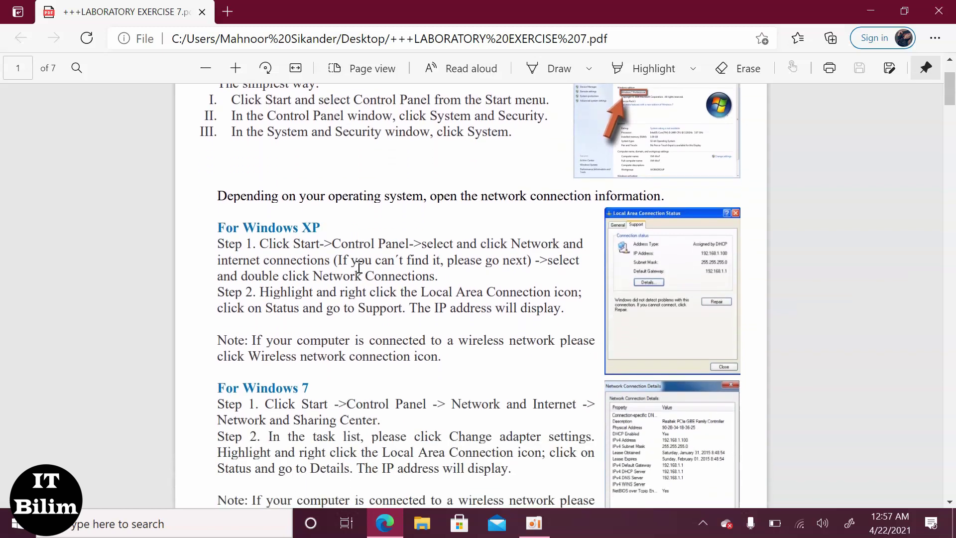
scroll(358, 267, "down", 2)
scroll(358, 268, "up", 2)
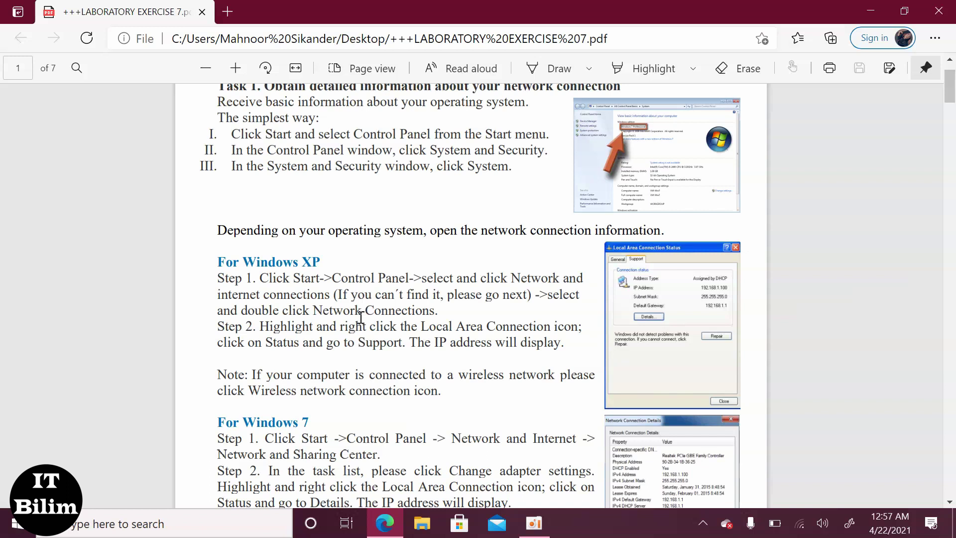
left_click(205, 532)
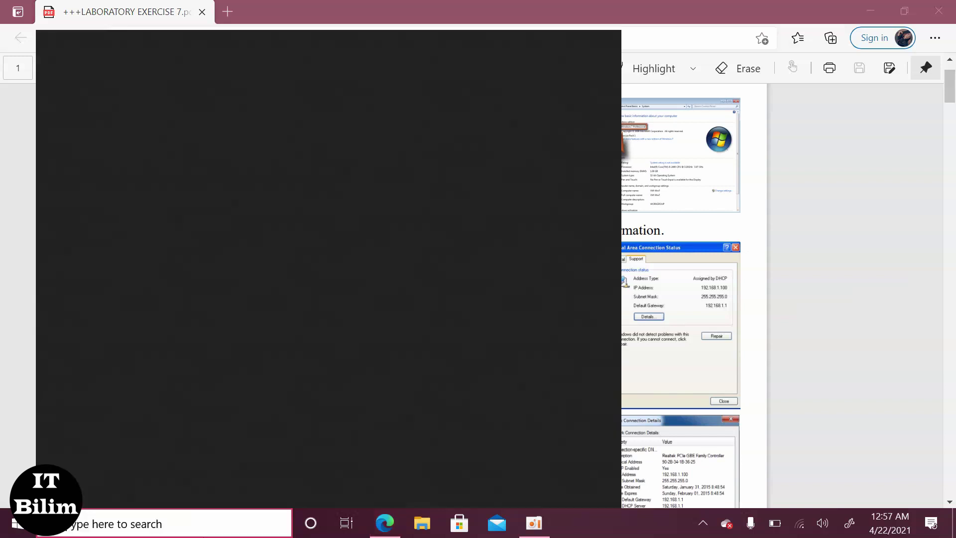
Open Control Panel's network adapter list through Network and Sharing Center
type("con")
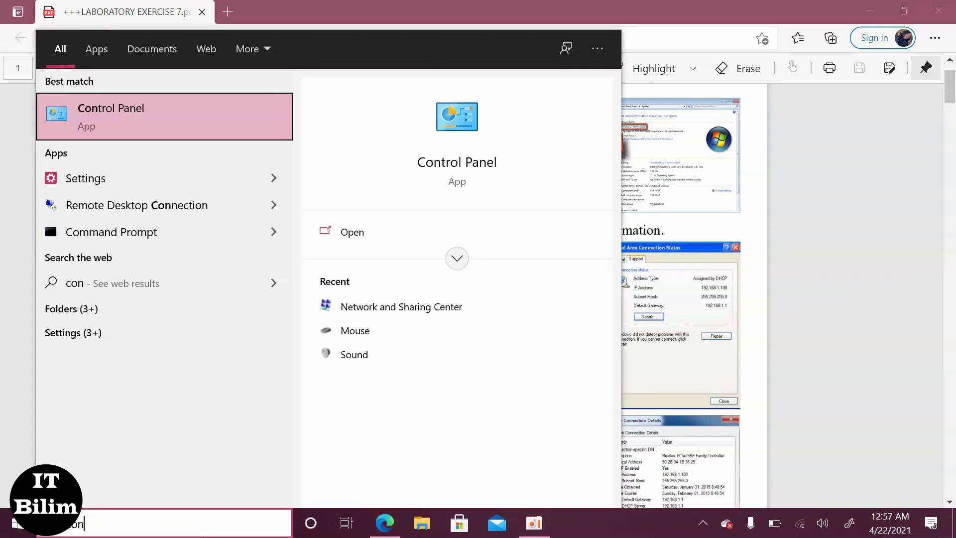
left_click(187, 133)
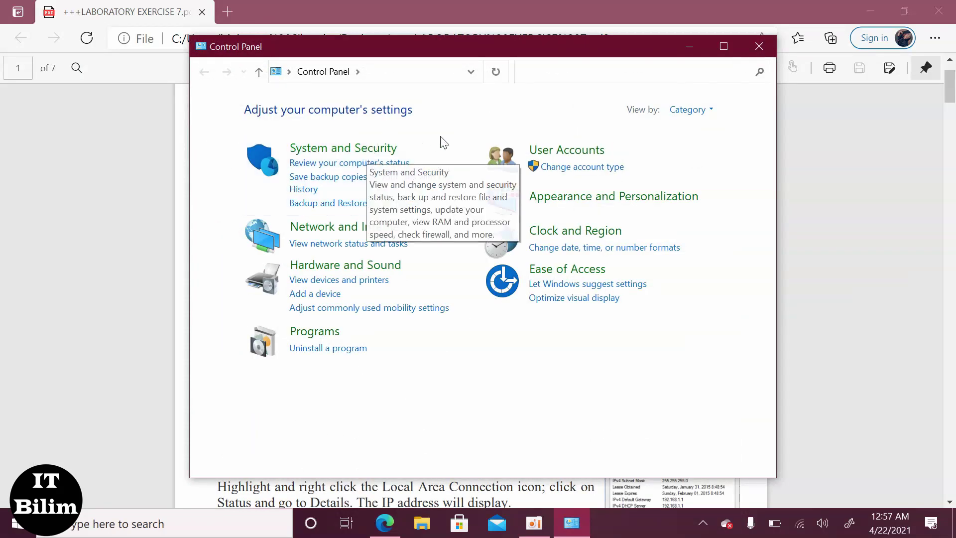
left_click(351, 227)
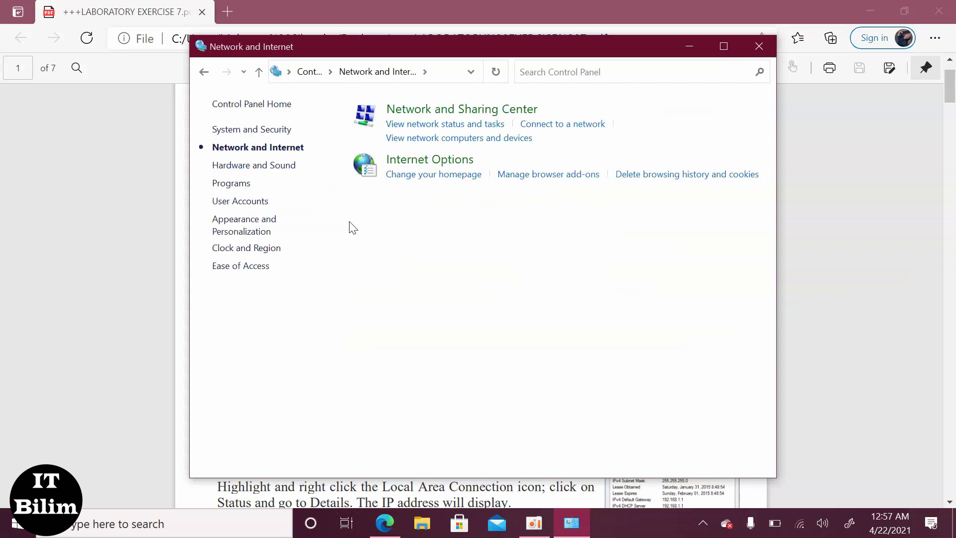
left_click(441, 111)
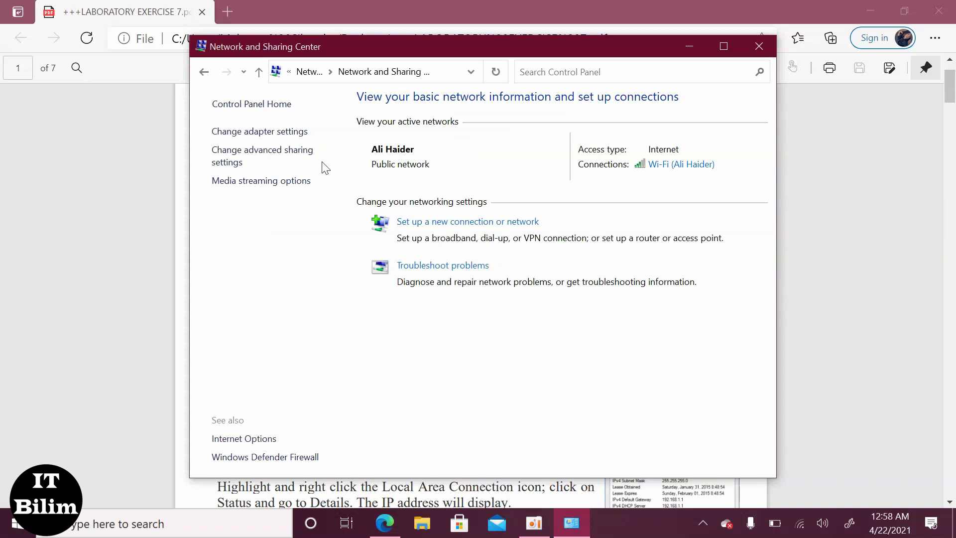
left_click(283, 132)
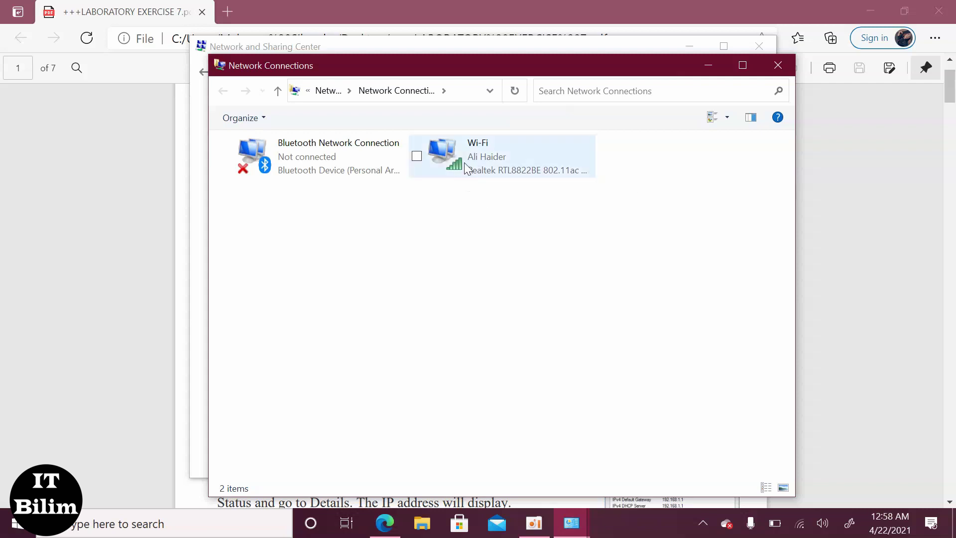
Show the Wi-Fi adapter's Status details, then return to the lab PDF
left_click(467, 169)
right_click(464, 162)
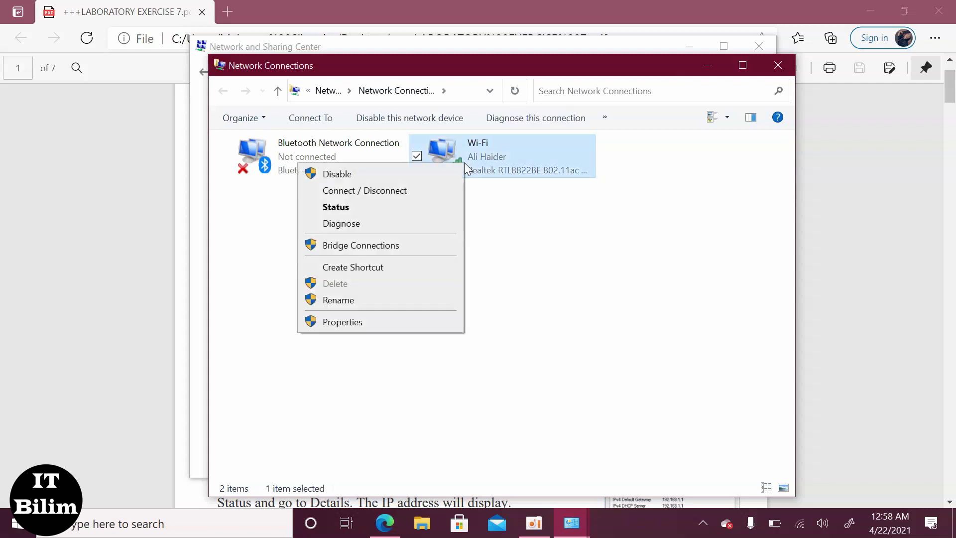
left_click(400, 206)
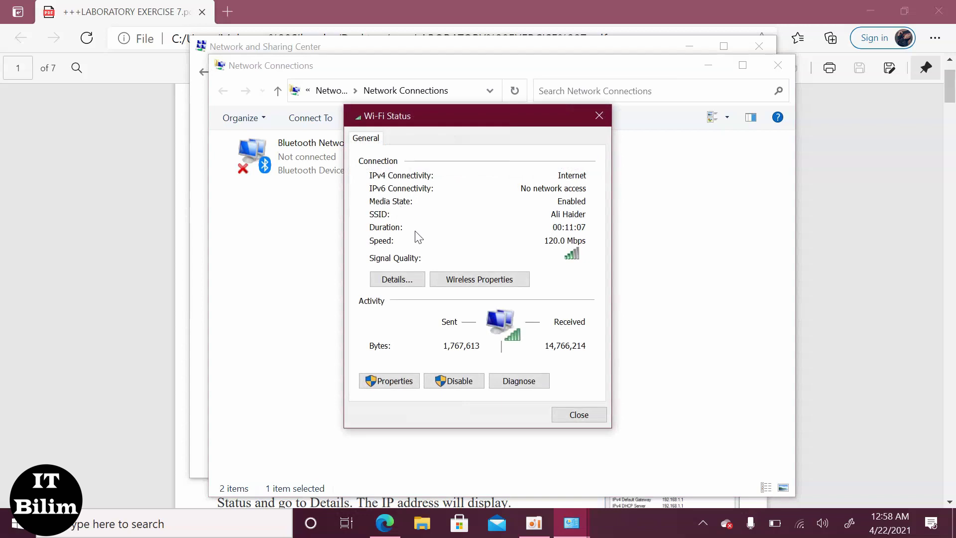
left_click(399, 278)
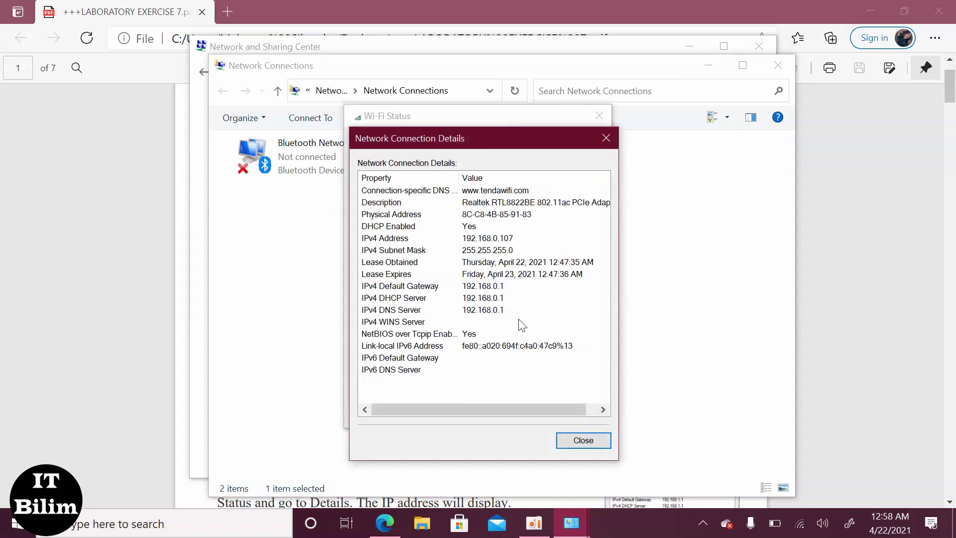
left_click(386, 524)
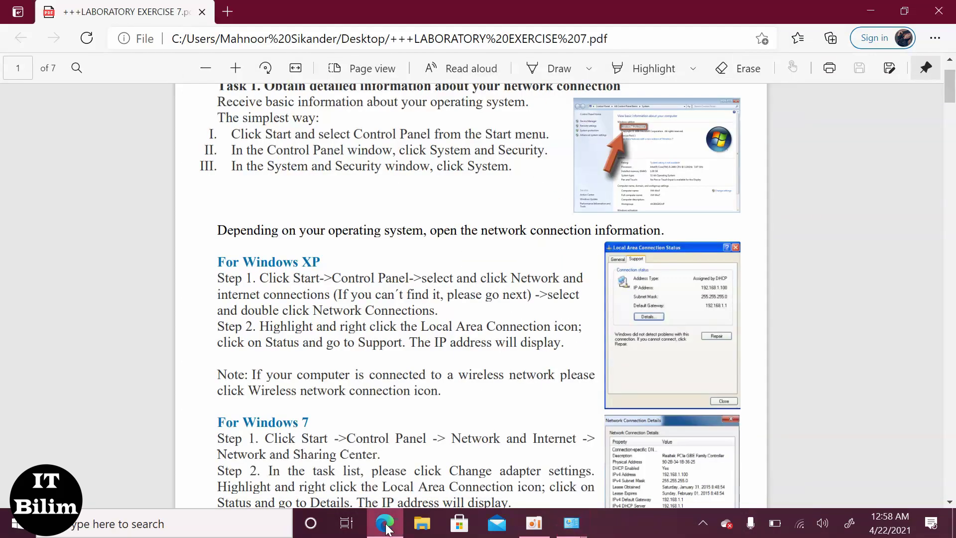
Find the Lab7_task1 table on page 2 and open New Microsoft Word Document.docx
scroll(444, 384, "down", 15)
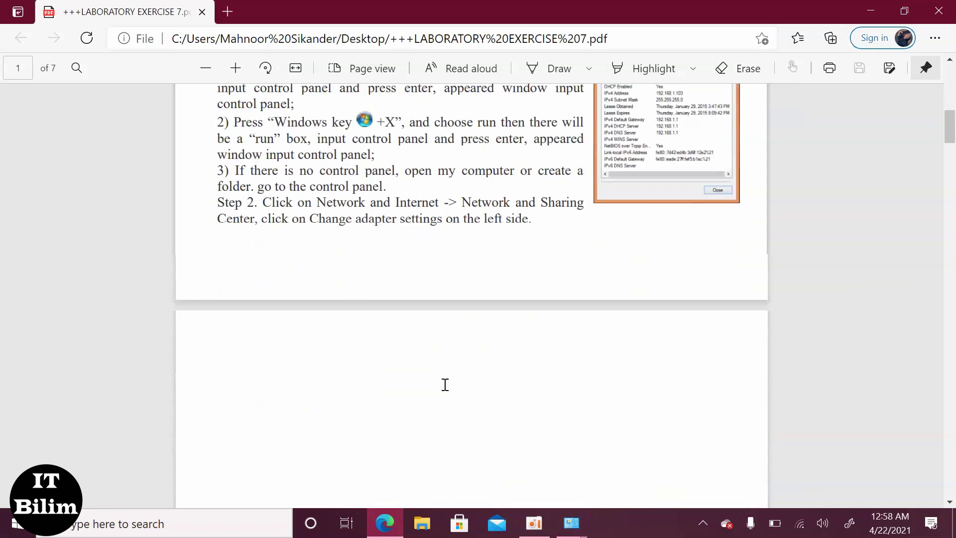
scroll(445, 384, "down", 6)
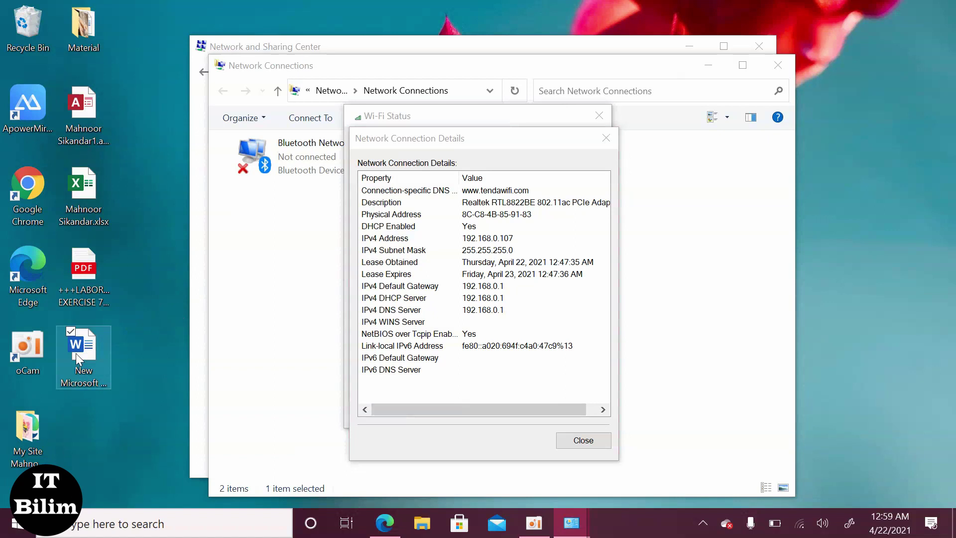
double_click(76, 354)
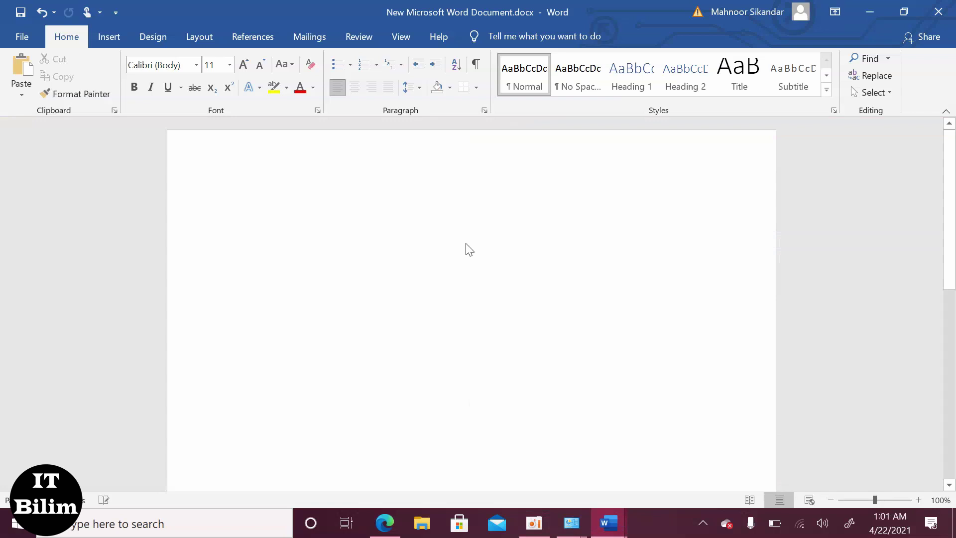
Paste the network table and fill rows 1–3 with OMA-201, the student's name and Windows 10
type("№\tStudent Name\t 1.\tGroup\t 2.\tName\t 3.\tWindows edition\t 4.\tConnection - specific DNS Suffix\t 5.\tDescription\t 6.\tPhysical Address\t 7.\tDHCP Enabled\t 8.\tIPv4 Address\t 9.\tSubnet Mask\t 10.\tLease Obtained\t 11.\tLease Expires\t 12.\tDefault Gateway\t 13.\tDHCP Server\t 14.\tDNS Servers\t 15.\tNetBIOS over Tcpip")
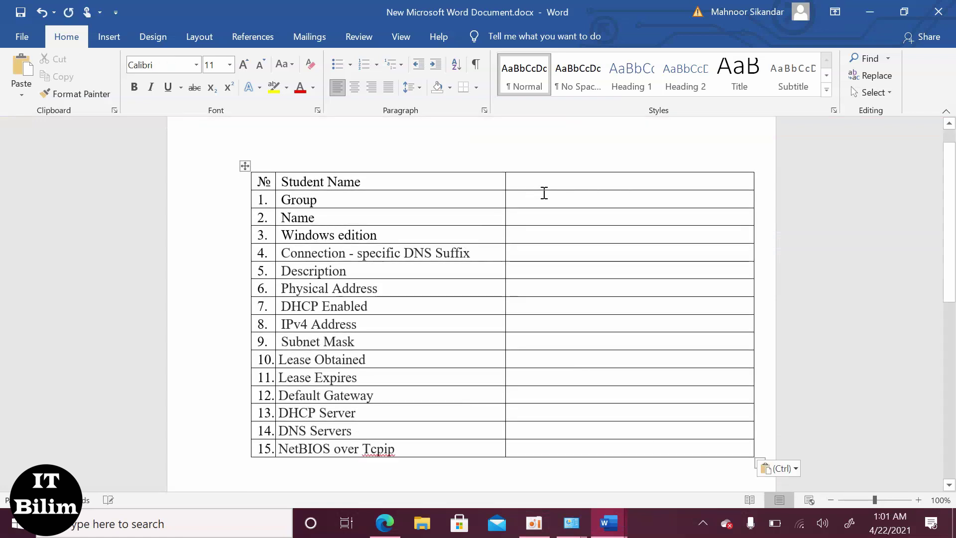
left_click(557, 179)
type("M")
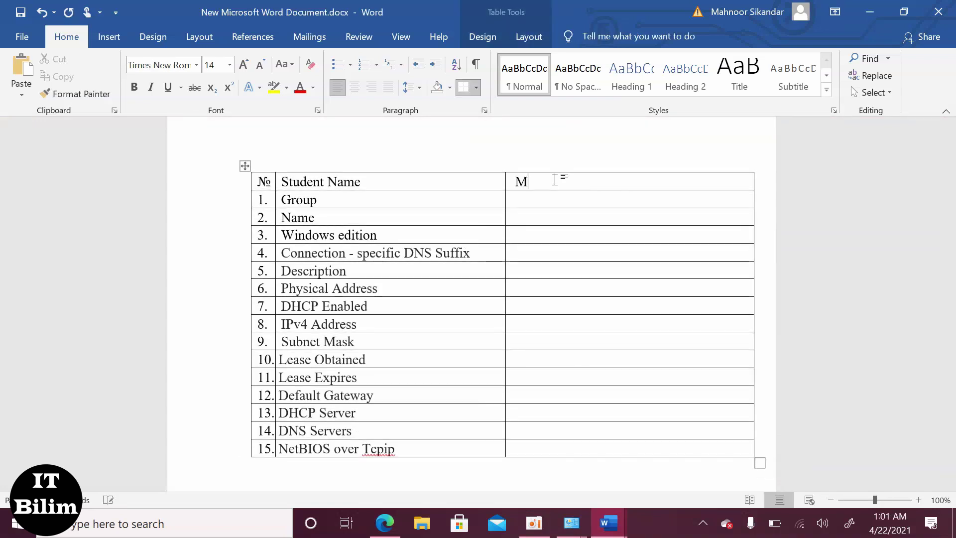
type("ahnoor")
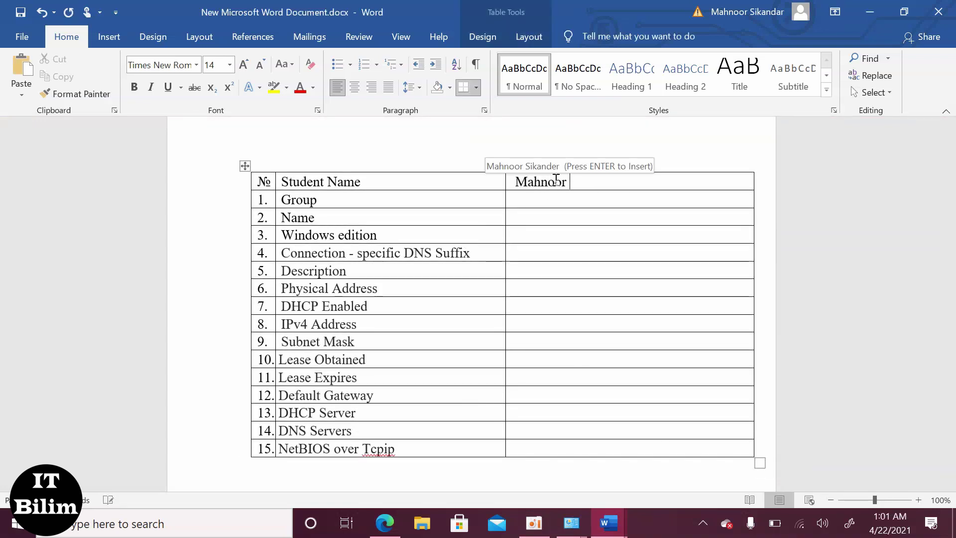
type(" Sika")
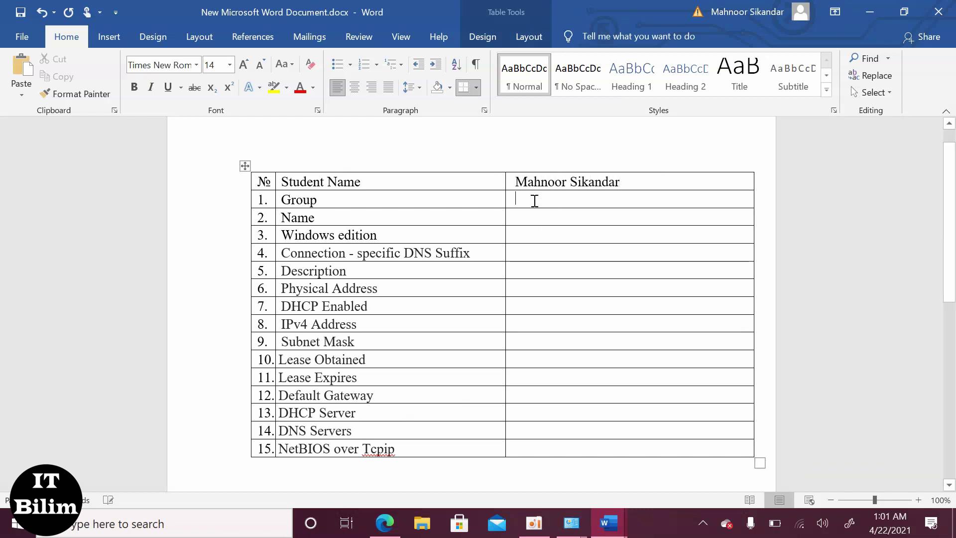
type("OMA")
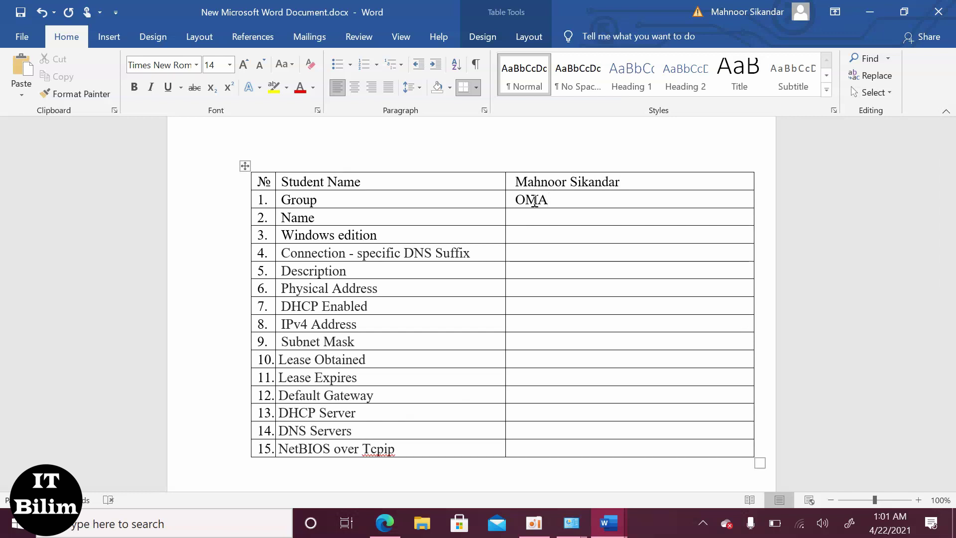
type("-201")
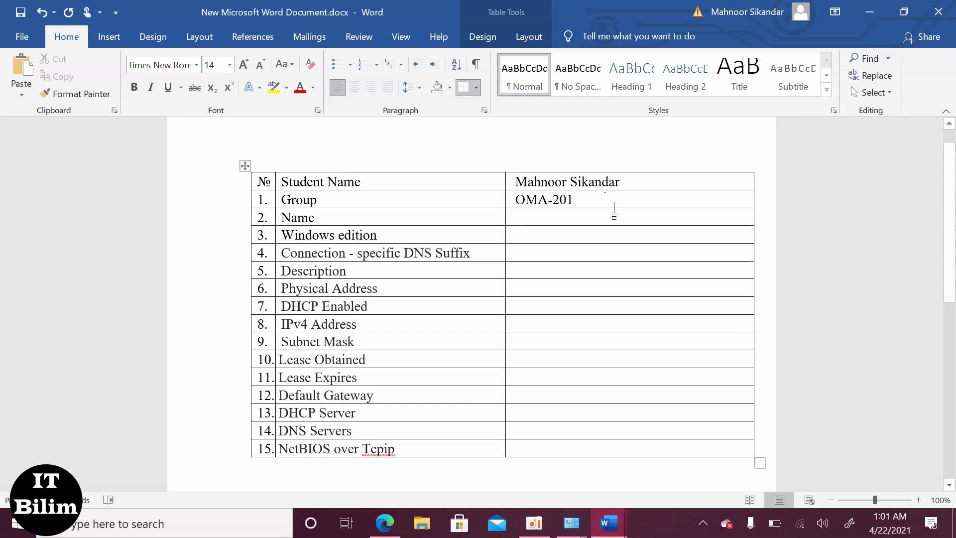
left_click(582, 223)
type("M")
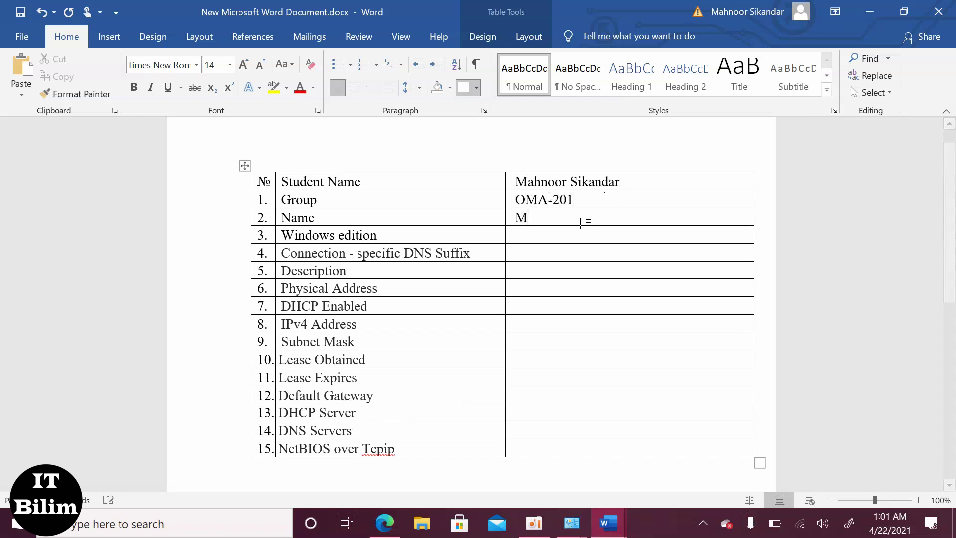
type("ahnoor ")
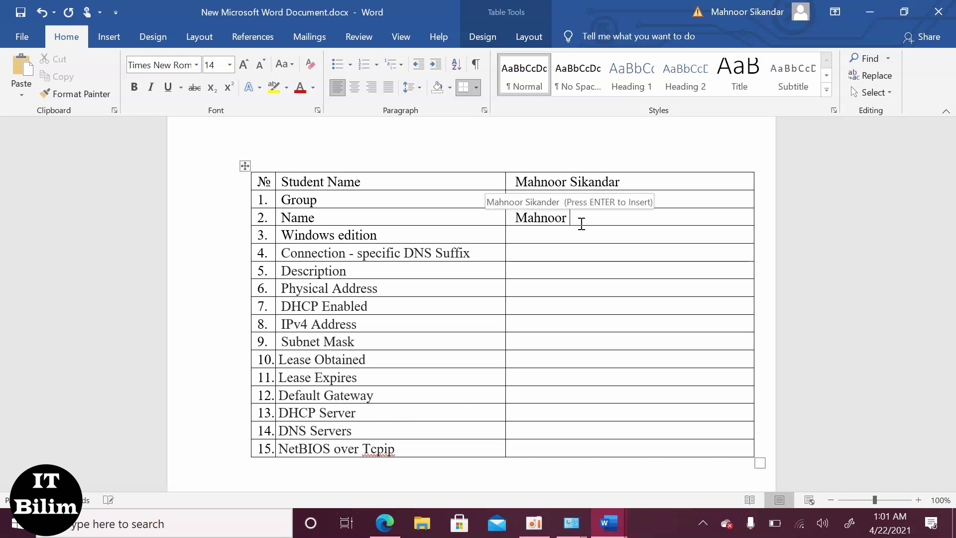
type("Sikandar")
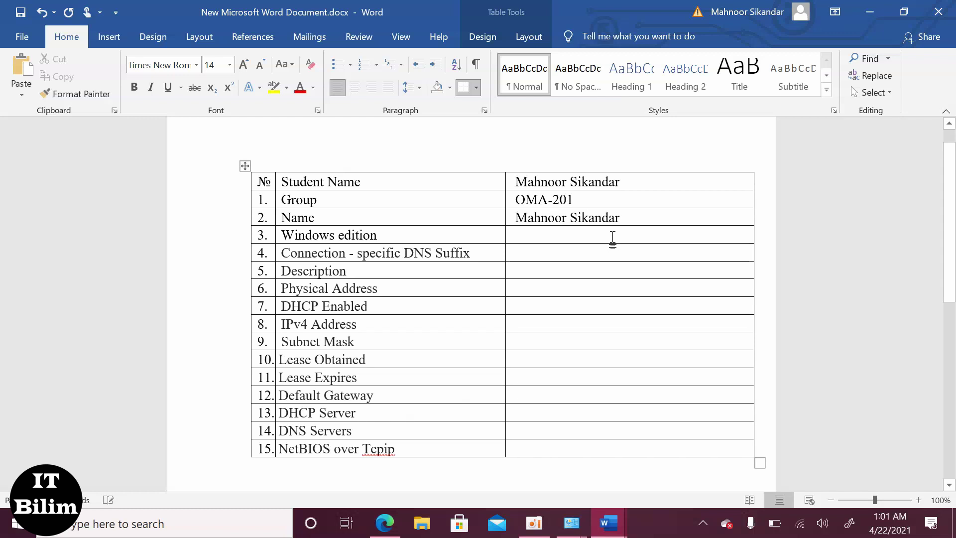
left_click(613, 239)
type("W")
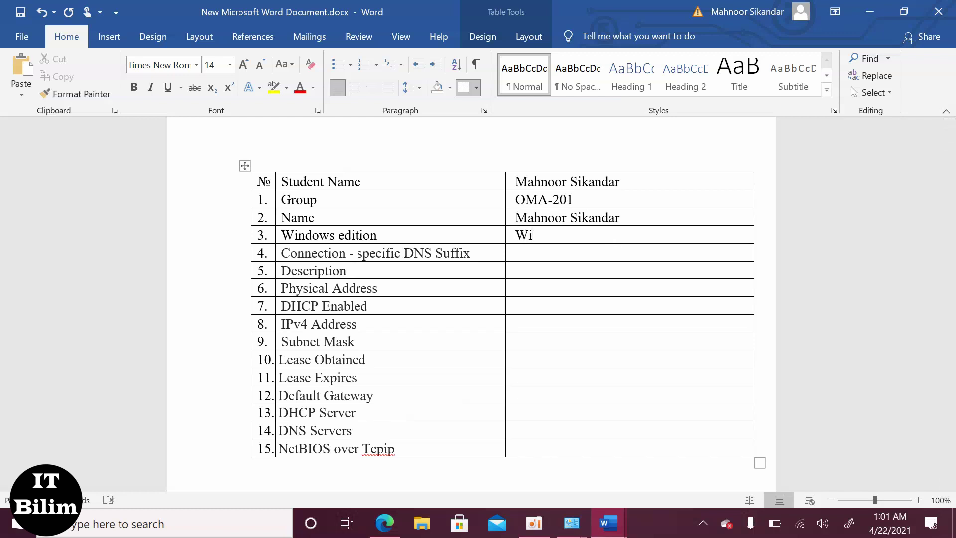
type("indows 10")
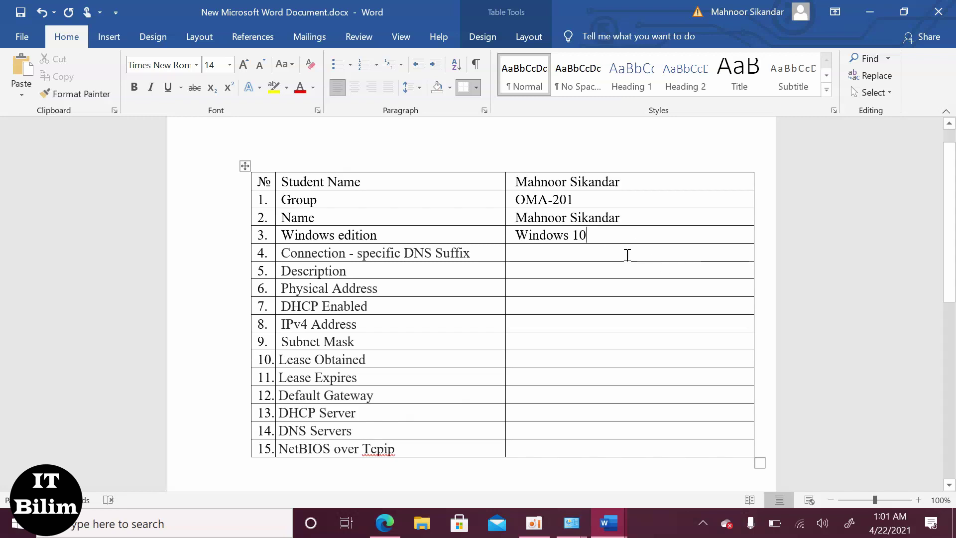
left_click(616, 254)
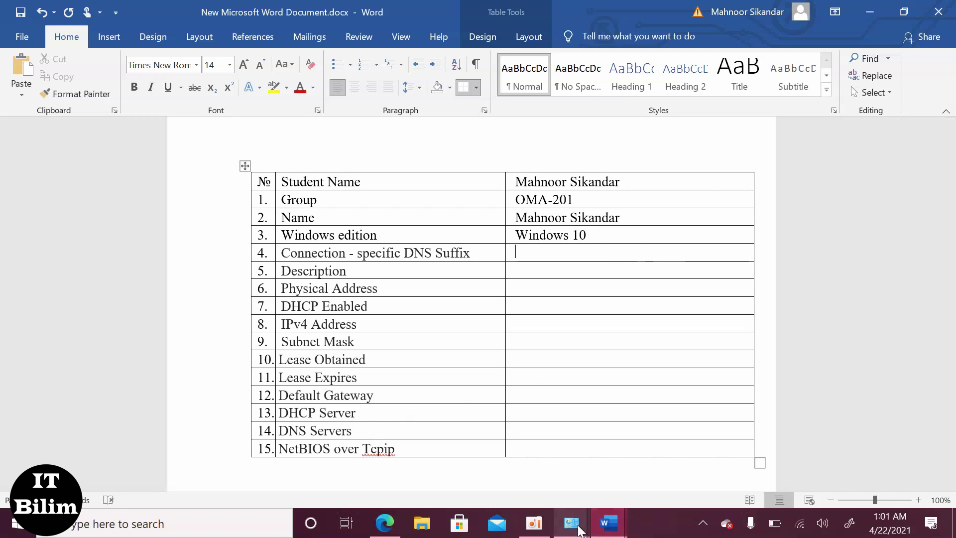
Paste the full Wi-Fi connection details into row 4's value cell
mouse_move(580, 527)
left_click(690, 477)
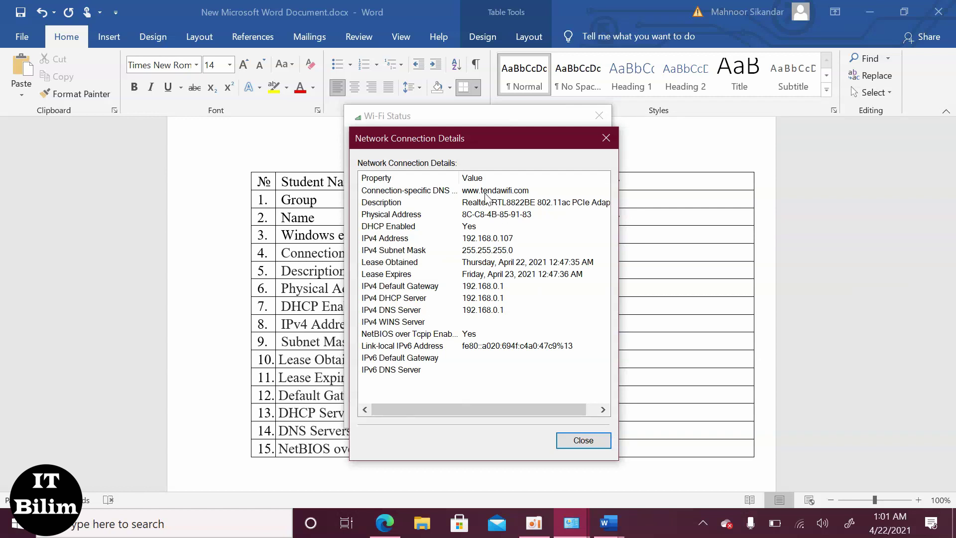
left_click(493, 203)
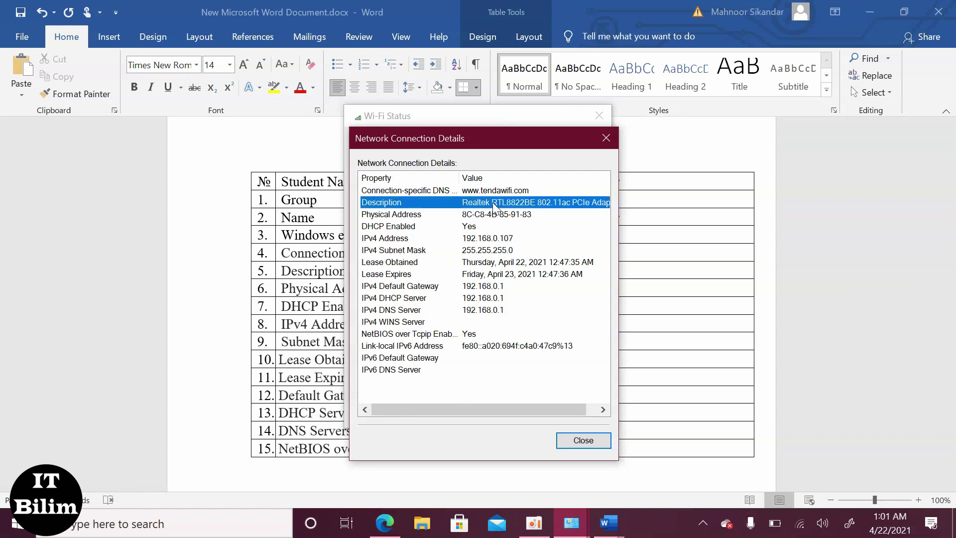
left_click(639, 232)
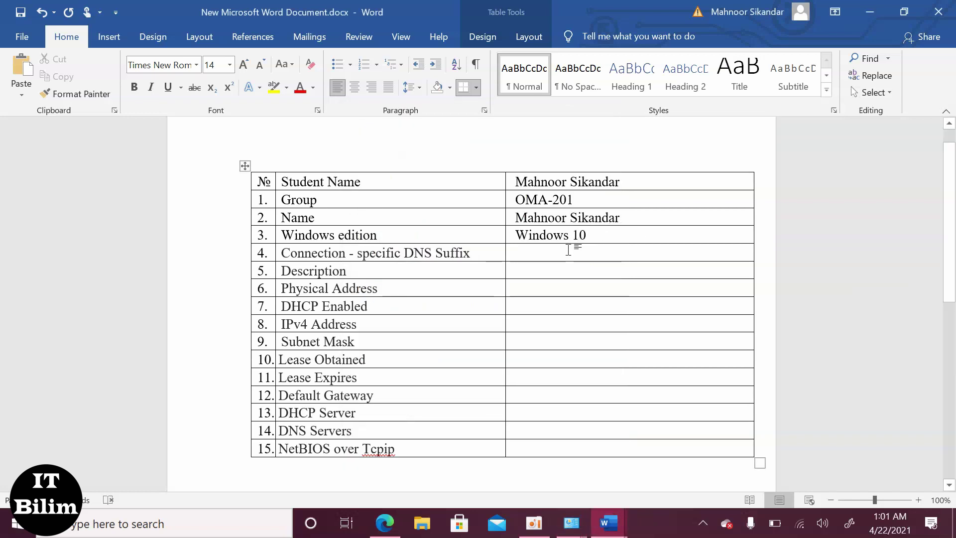
type("Connection-specific DNS Suffix: www.tendawifi.com Description: Realtek RTL8822BE 802.11ac PCIe Adapter Physical Address: 8C-C8-4B-85-91-83 DHCP Enabled: Yes IPv4 Address: 192.168.0.107 IPv4 Subnet Mask: 255.255.255.0 Lease Obtained: Thursday, April 22, 2021 12:47:35 AM Lease Expires: Friday, April 23, 2021 12:47:36 AM IPv4 Default Gateway: 192.168.0.1 IPv4 DHCP Server: 192.168.0.1 IPv4 DNS Server: 192.168.0.1 IPv4 WINS Server: NetBIOS over Tcpip Enabled: Yes Link-local IPv6 Address: fe80::a020:694f:c4a0:47c9%13 IPv6 Default Gateway: IPv6 DNS Server:")
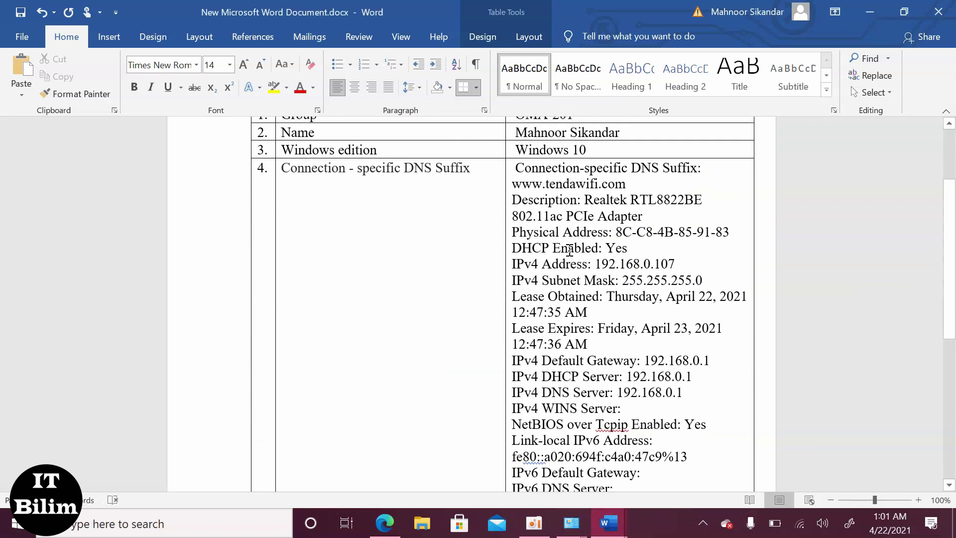
Select the adapter name Realtek RTL8822BE within the pasted details
scroll(569, 249, "down", 3)
scroll(569, 249, "up", 1)
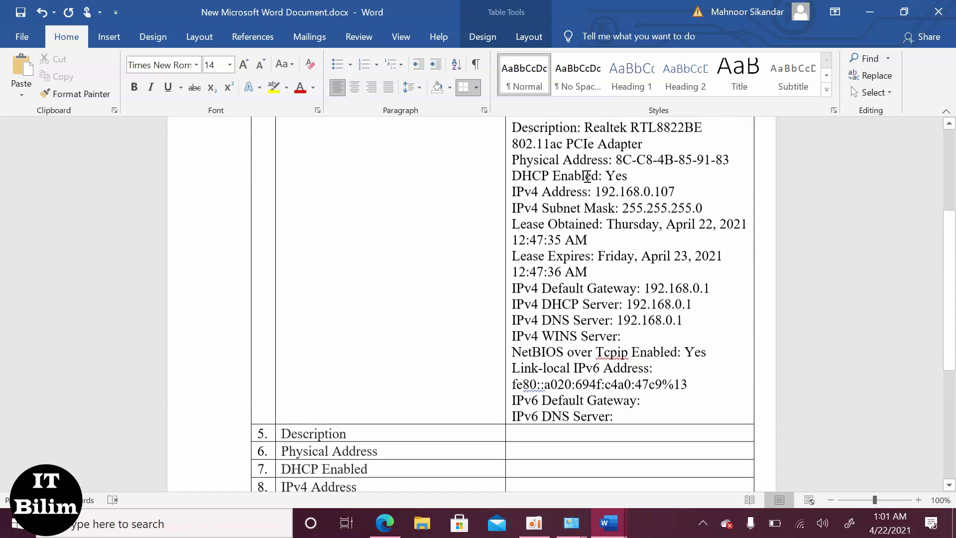
right_click(588, 174)
key("Escape")
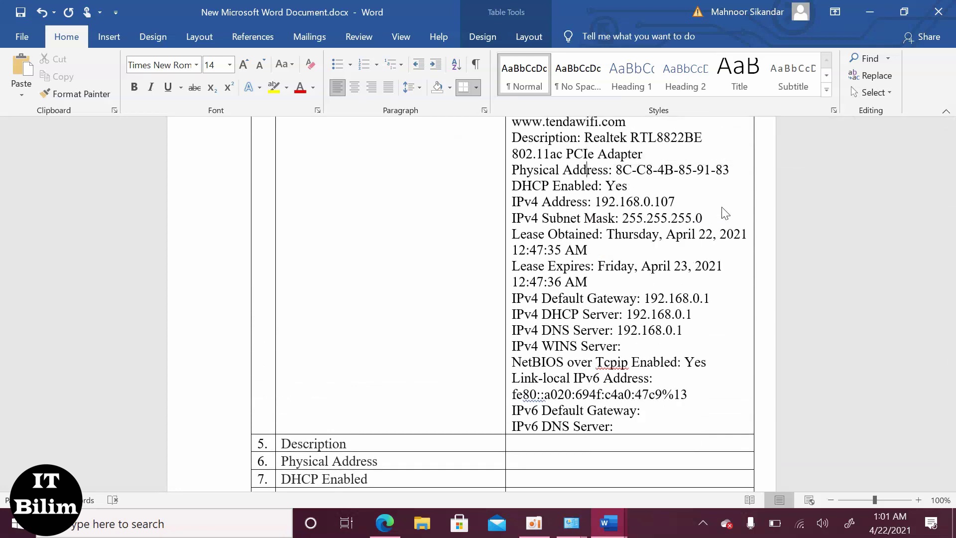
scroll(723, 207, "up", 3)
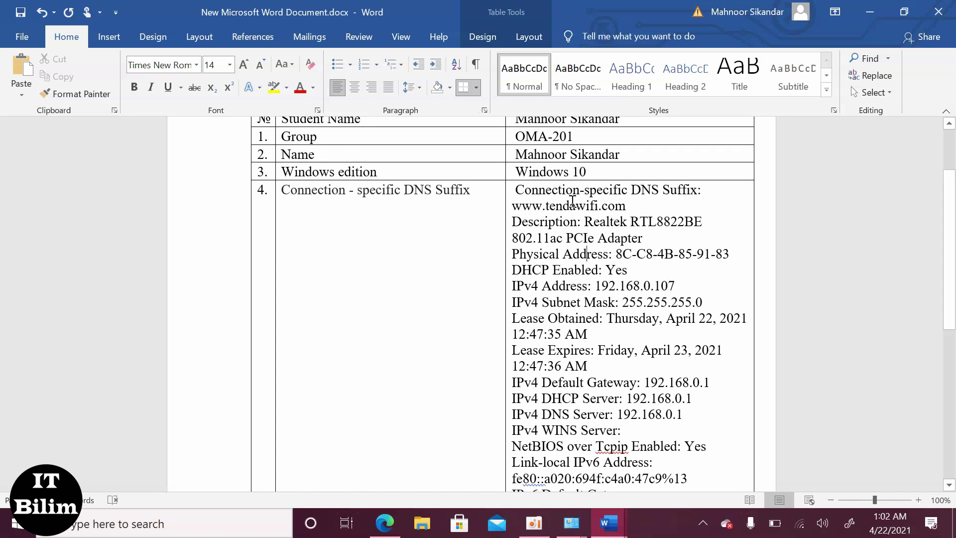
left_click_drag(709, 221, 589, 227)
key("ctrl+c")
left_click_drag(581, 287, 714, 174)
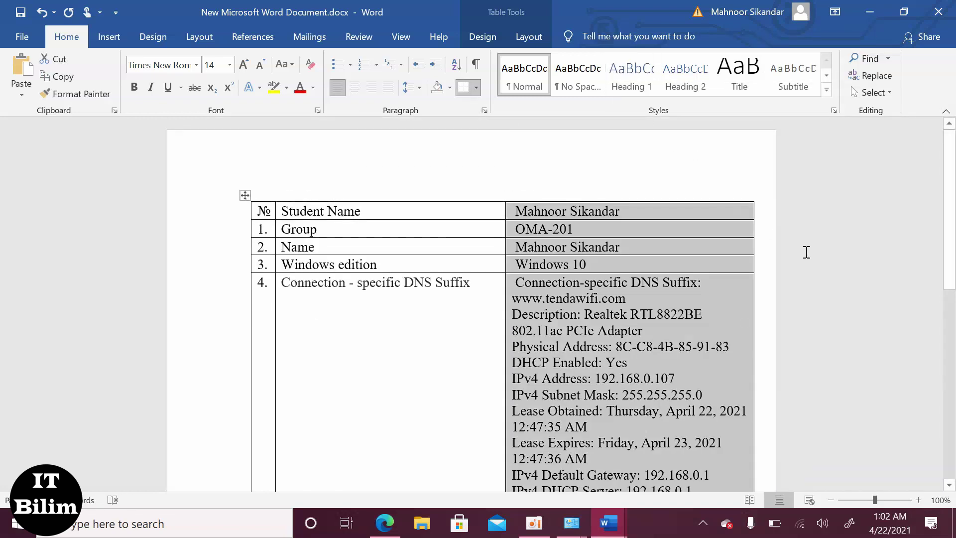
left_click(807, 252)
Fill row 5's Description with Realtek RTL8822BE 802.11ac PCIe Adapter
scroll(765, 301, "down", 5)
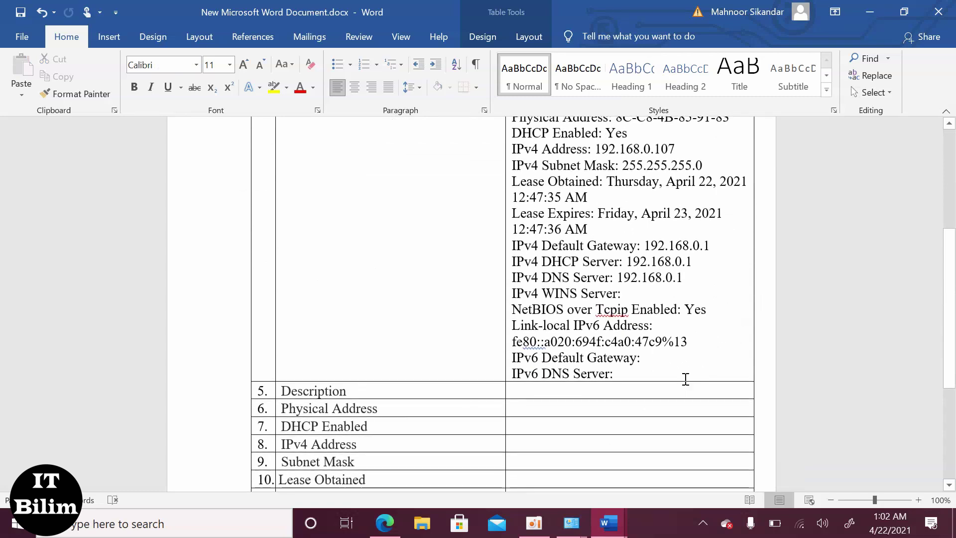
left_click(630, 389)
key("ctrl+v")
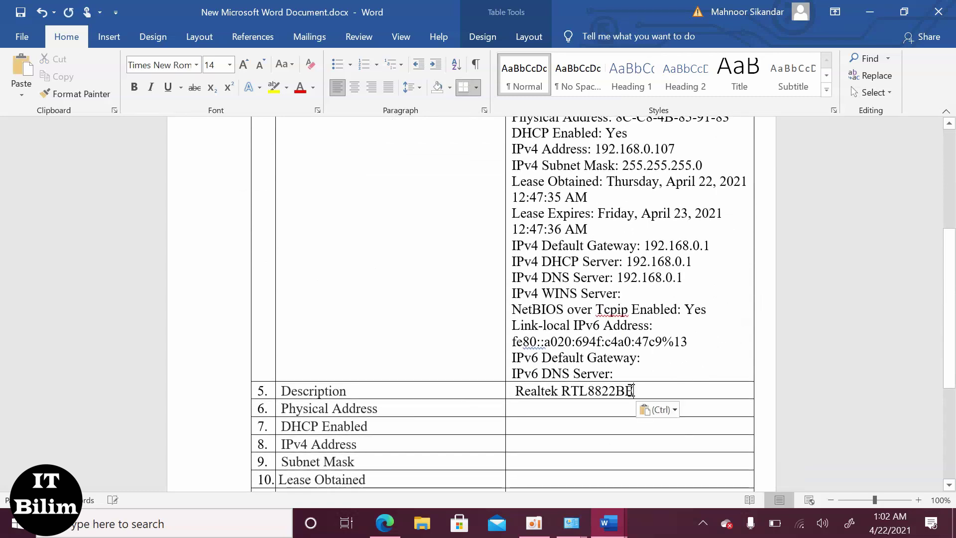
scroll(633, 391, "up", 2)
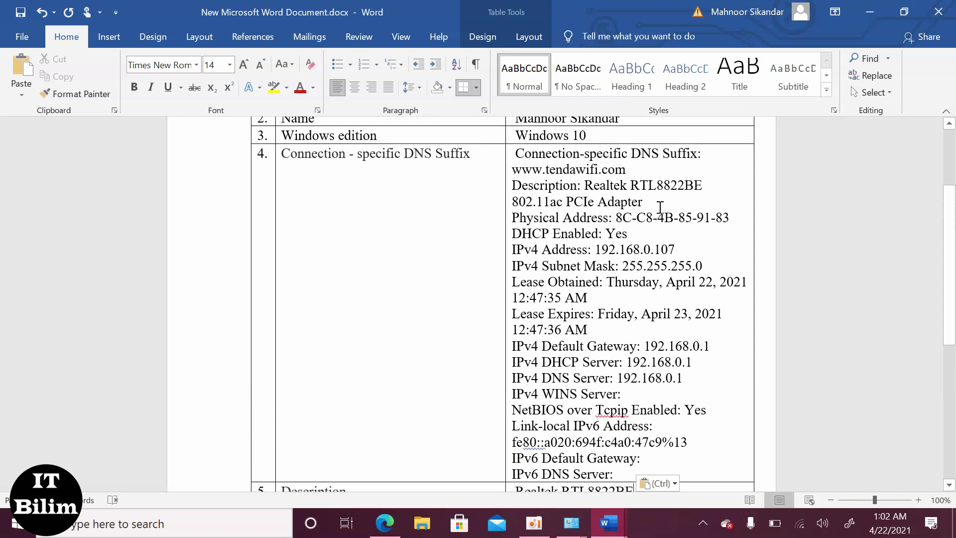
left_click_drag(646, 201, 516, 206)
key("ctrl+c")
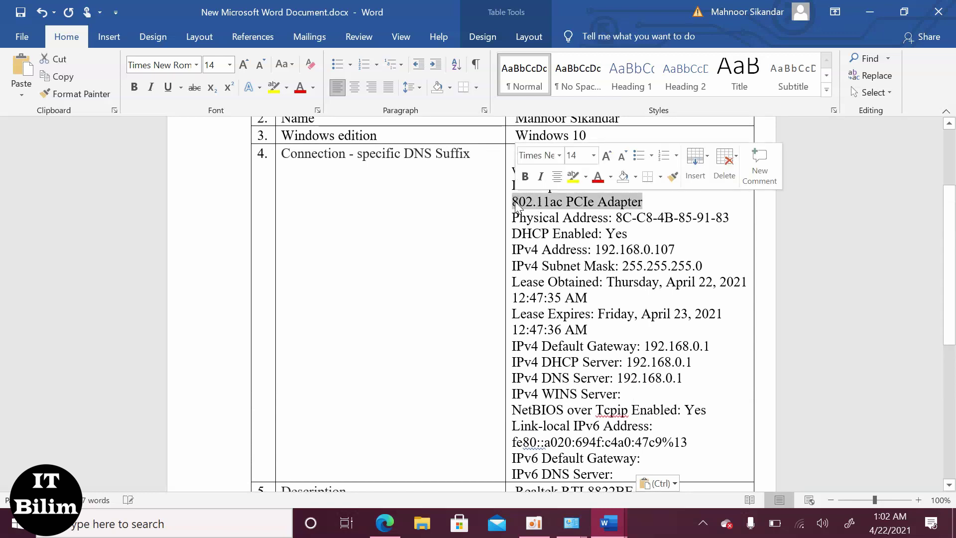
right_click(531, 327)
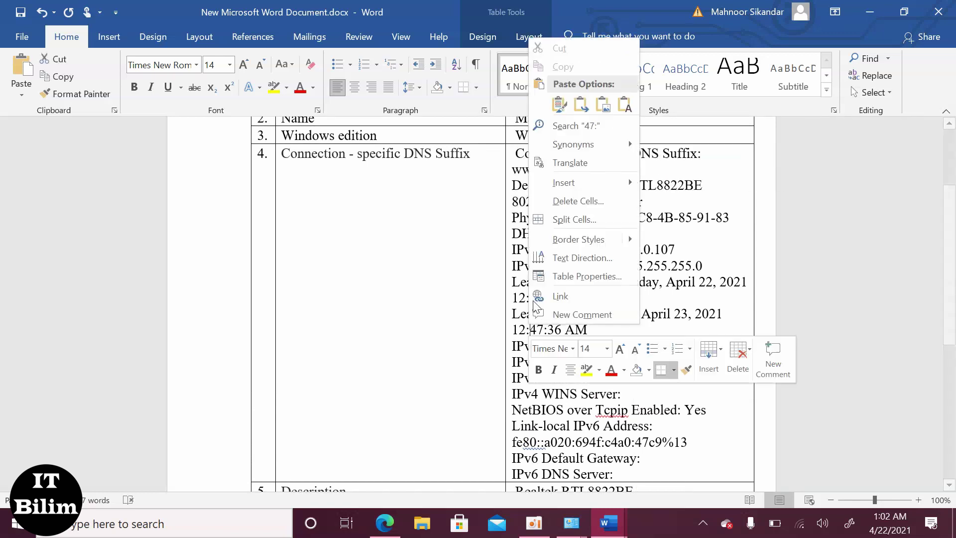
left_click(417, 368)
scroll(412, 359, "down", 5)
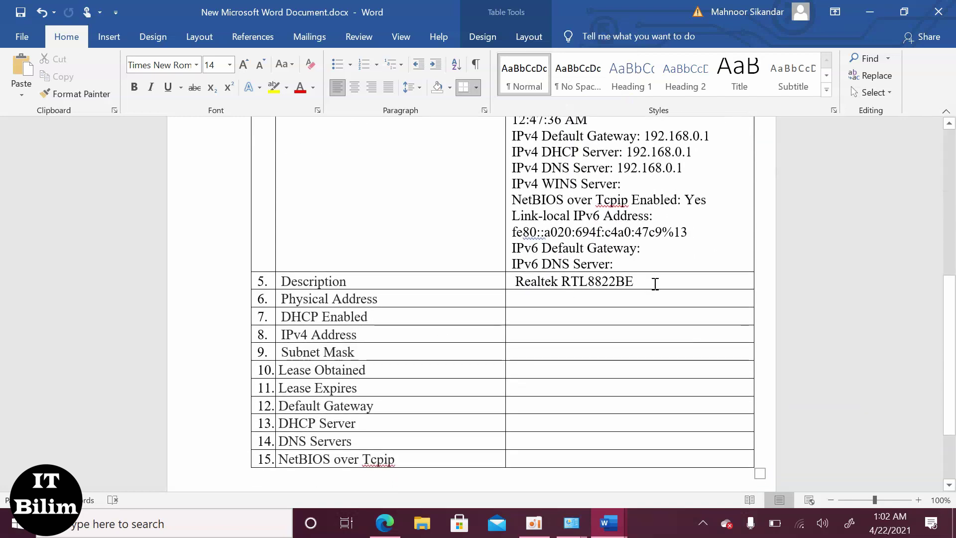
left_click(655, 284)
key("ctrl+v")
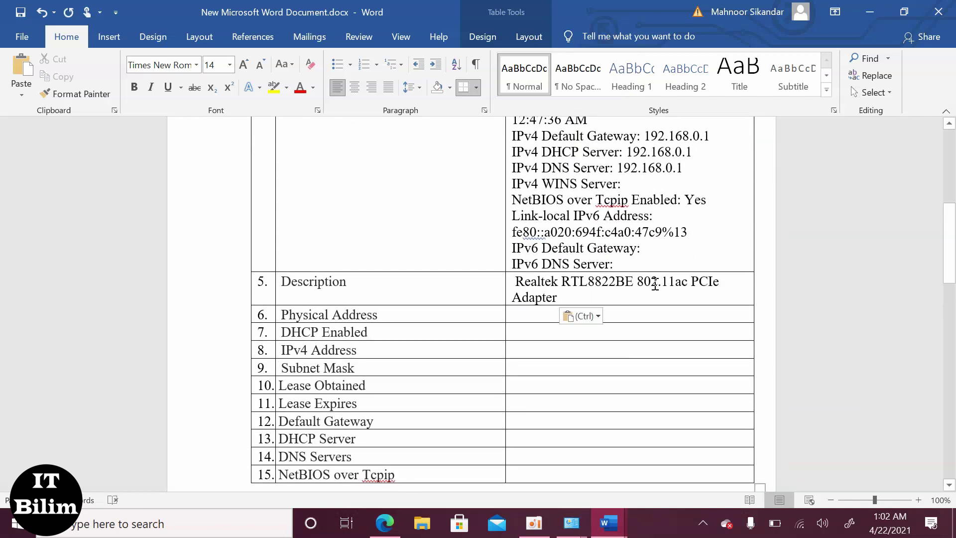
Copy the physical address 8C-C8-4B-85-91-83 from the pasted details
scroll(615, 234, "up", 3)
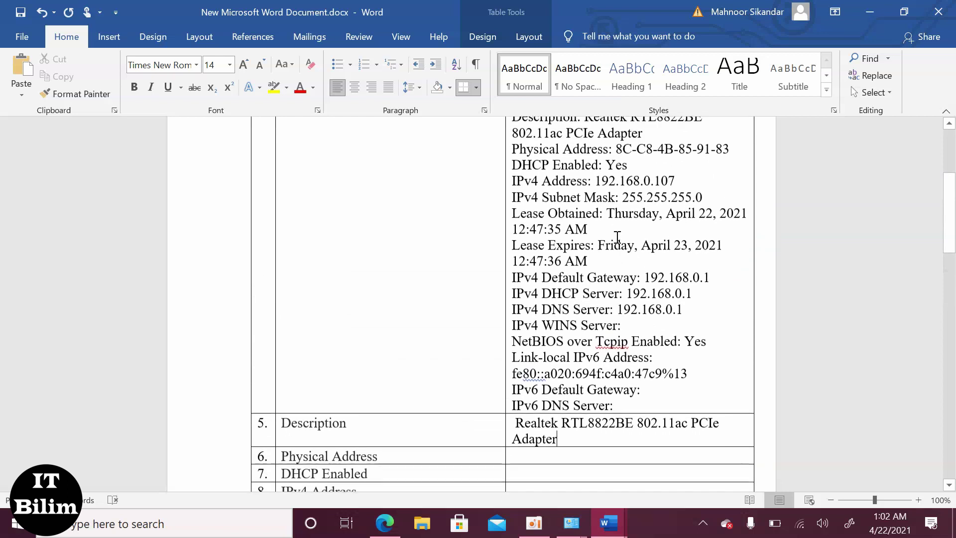
left_click_drag(733, 149, 616, 150)
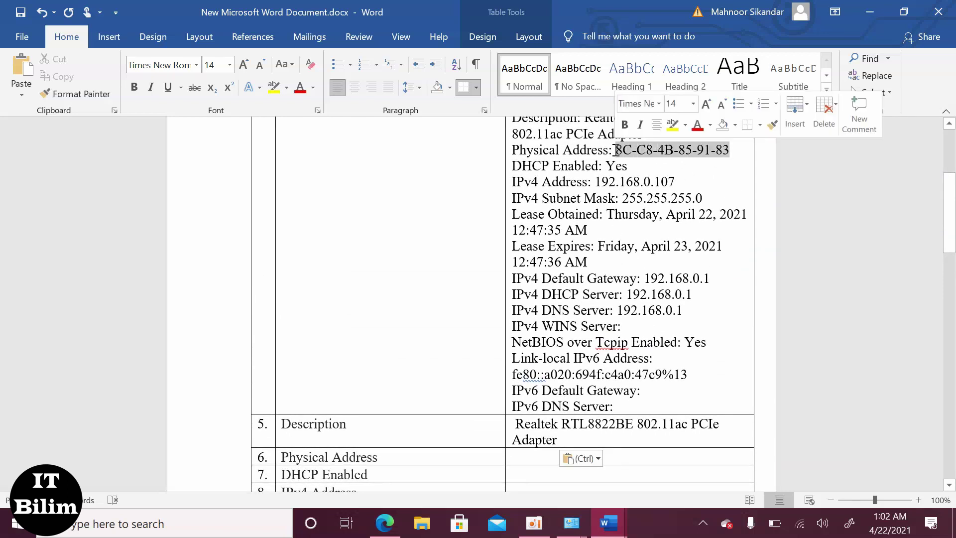
key("ctrl+c")
left_click(665, 376)
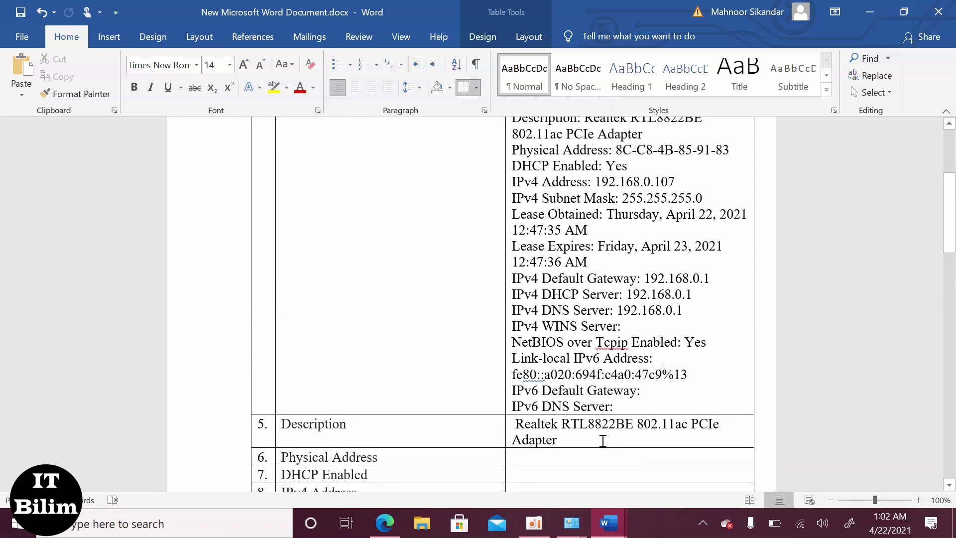
Fill Physical Address 8C-C8-4B-85-91-83, DHCP Enabled yes and IPv4 Address 192.168.0.107
left_click(568, 459)
key("ctrl+v")
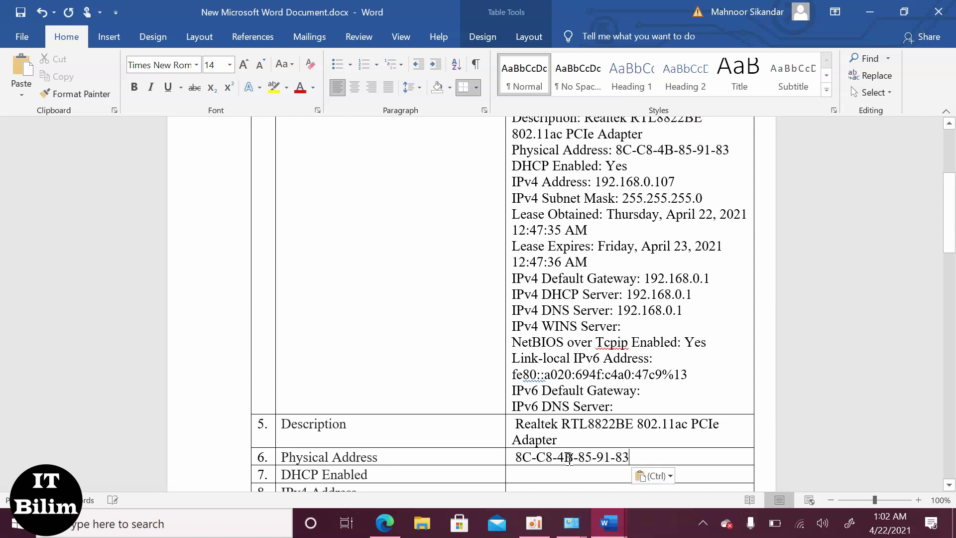
left_click(554, 479)
type("yes")
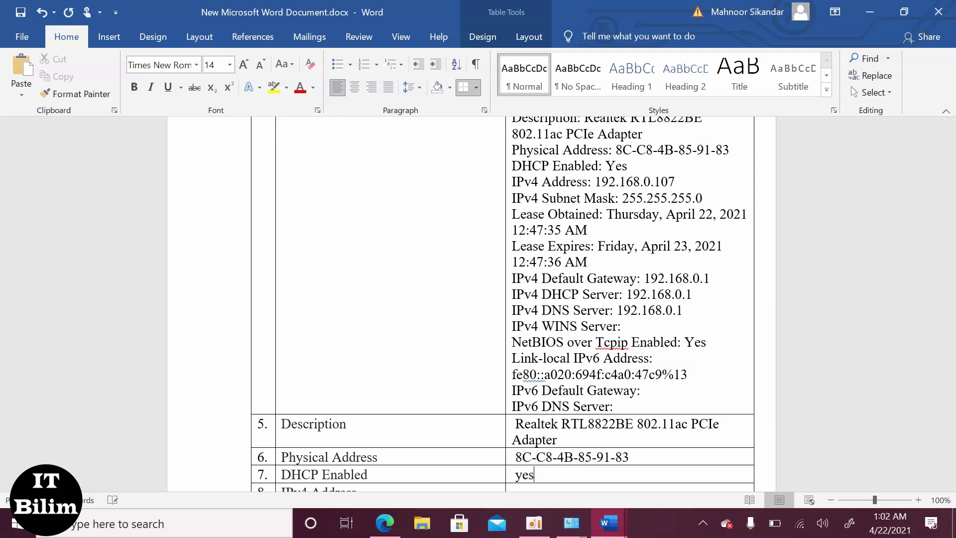
scroll(680, 234, "down", 2)
scroll(679, 234, "up", 2)
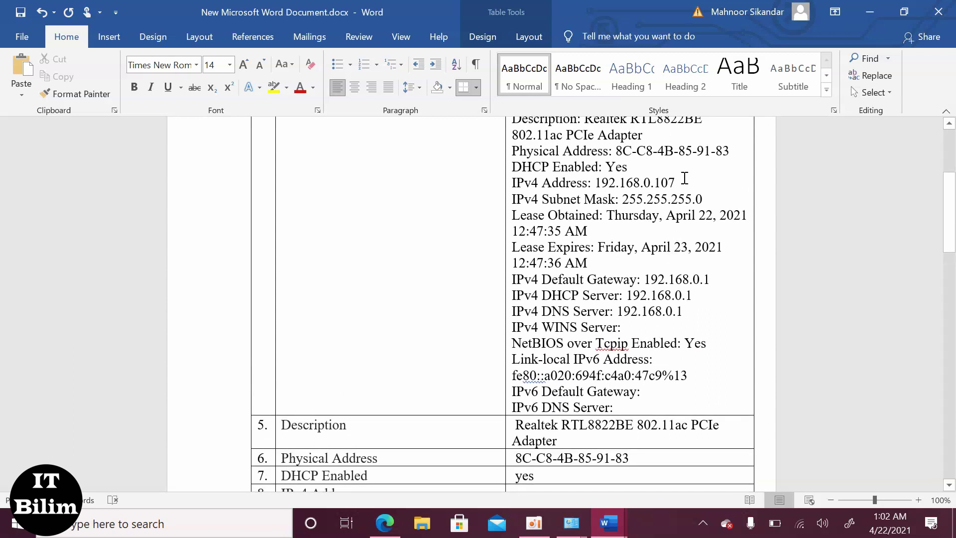
left_click_drag(685, 178, 596, 184)
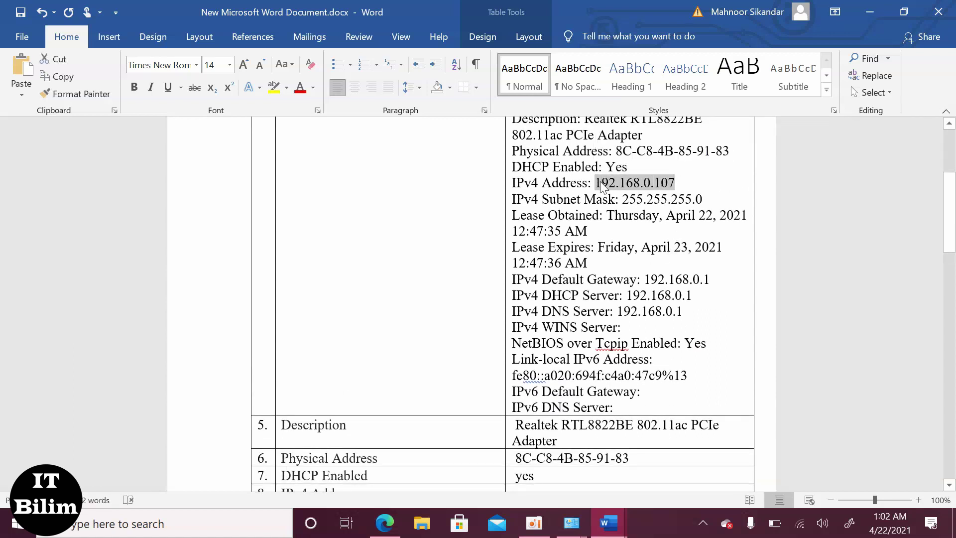
scroll(802, 361, "down", 2)
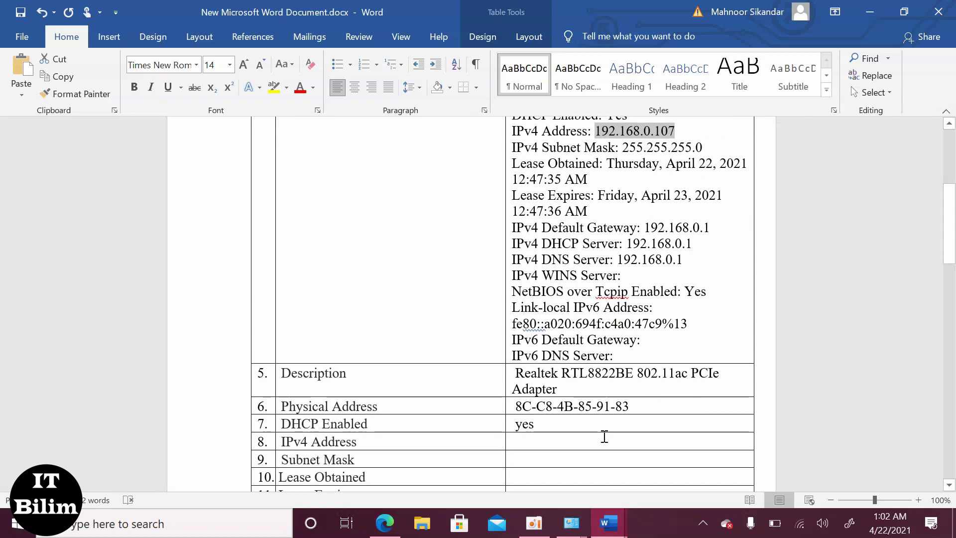
left_click(603, 436)
key("ctrl+v")
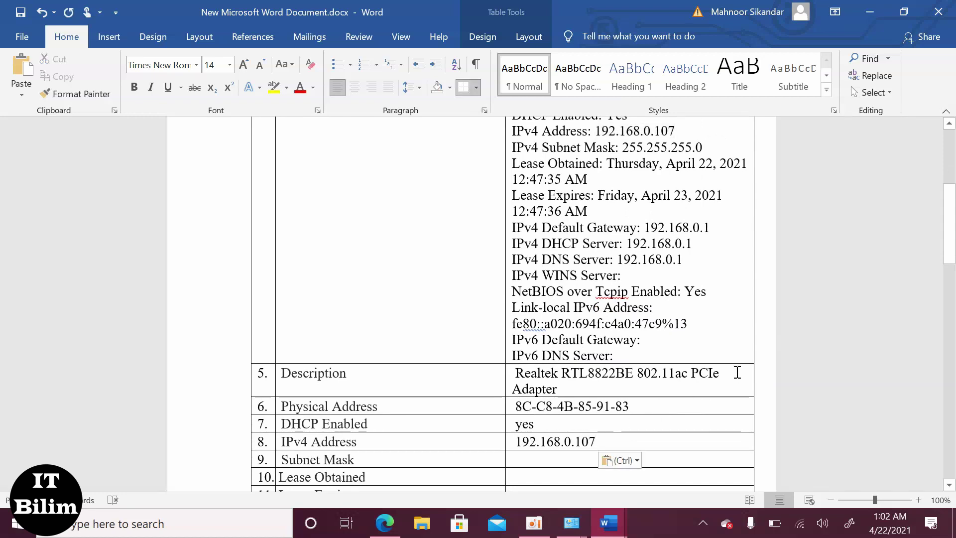
Paste subnet mask 255.255.255.0 into row 9 and select the Lease Obtained date and time
scroll(737, 373, "up", 2)
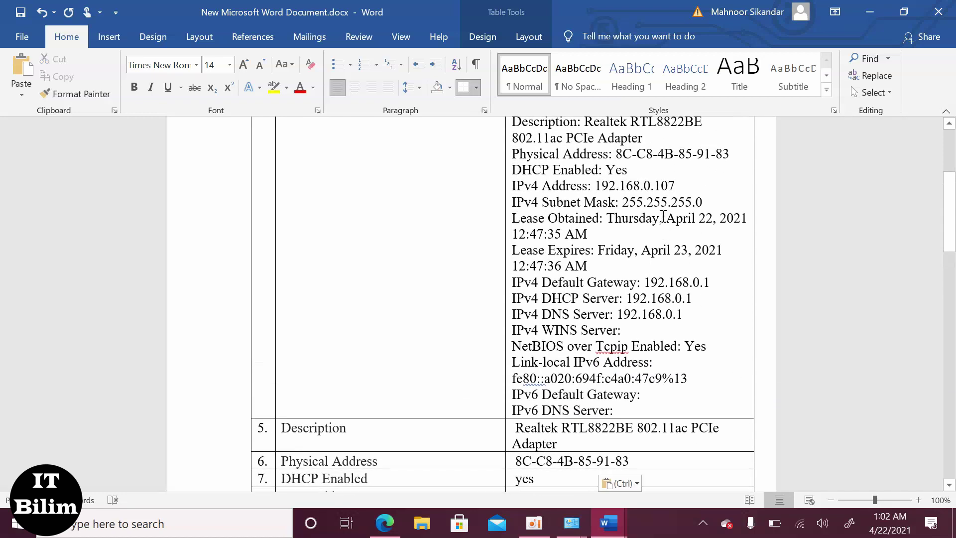
left_click_drag(722, 208, 624, 205)
key("ctrl+c")
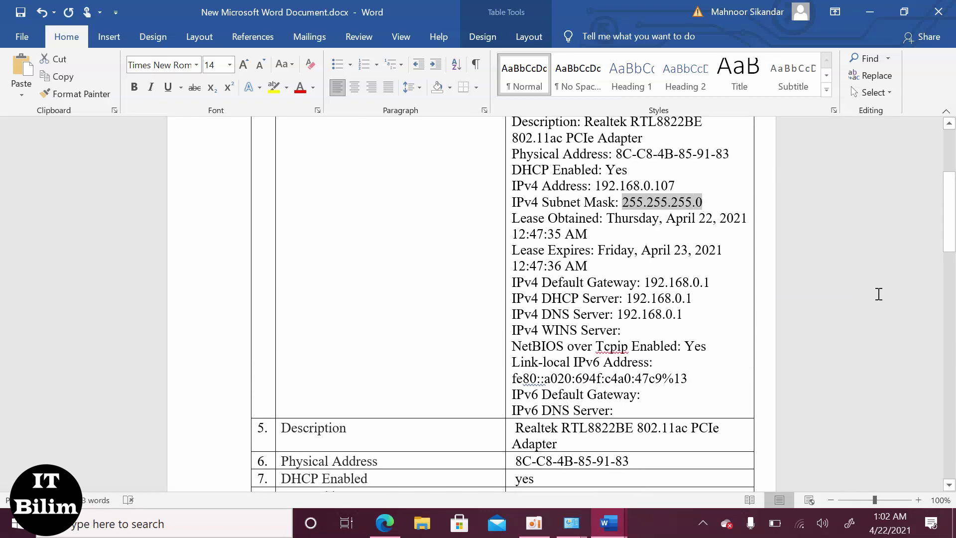
scroll(869, 296, "down", 3)
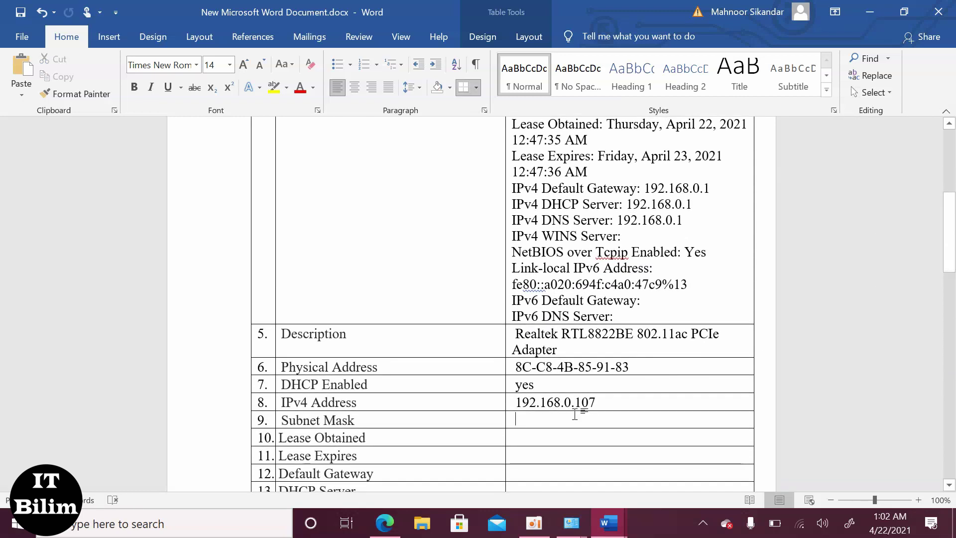
key("ctrl+v")
scroll(674, 387, "up", 1)
scroll(675, 388, "up", 1)
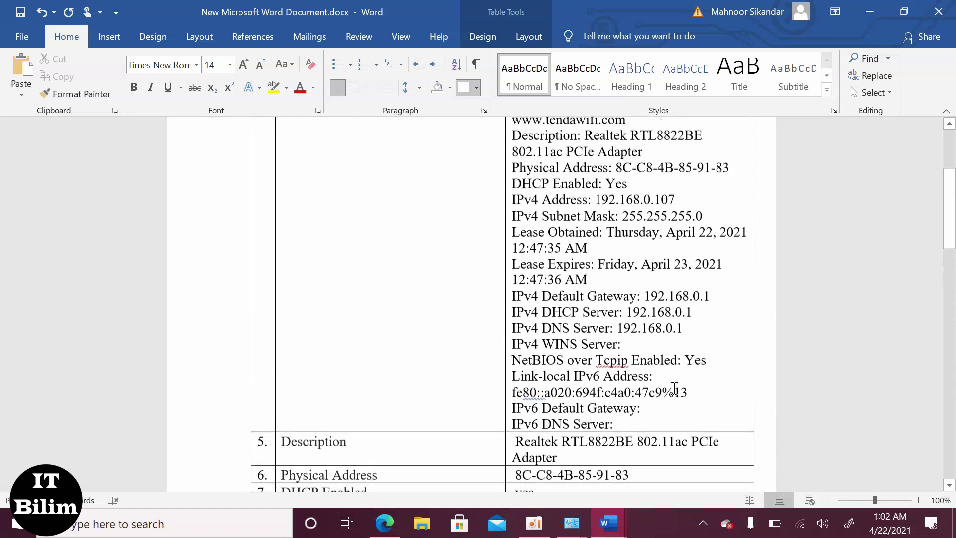
mouse_move(598, 249)
left_mouse_down()
mouse_move(614, 238)
mouse_move(605, 234)
left_mouse_up()
key("ctrl+c")
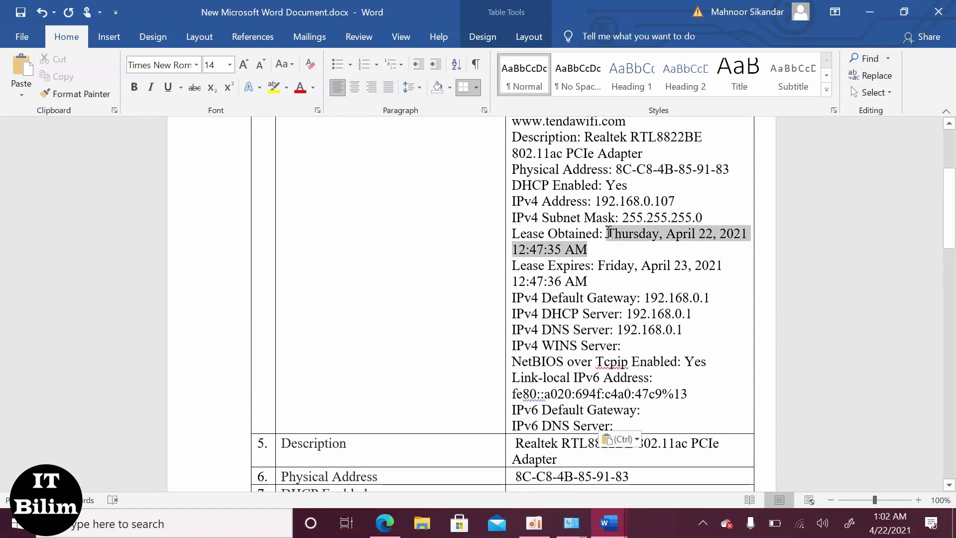
left_click(627, 314)
scroll(633, 299, "down", 1)
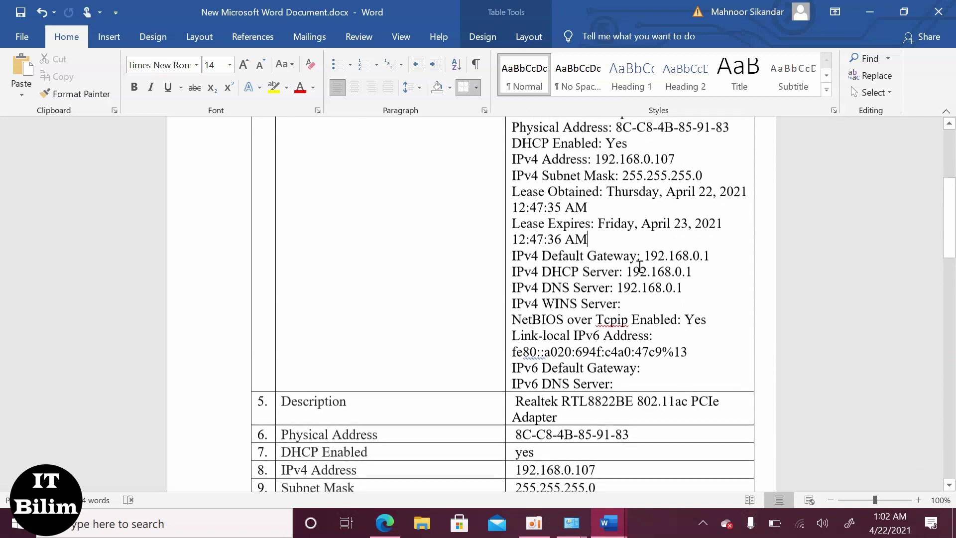
scroll(860, 274, "down", 2)
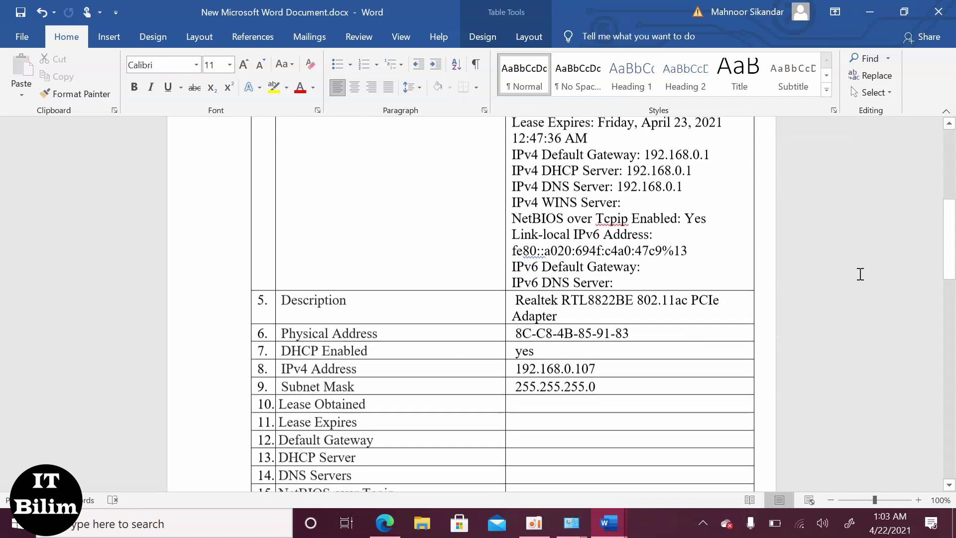
Paste the Lease Obtained and Lease Expires dates and times into rows 10 and 11
left_click(576, 402)
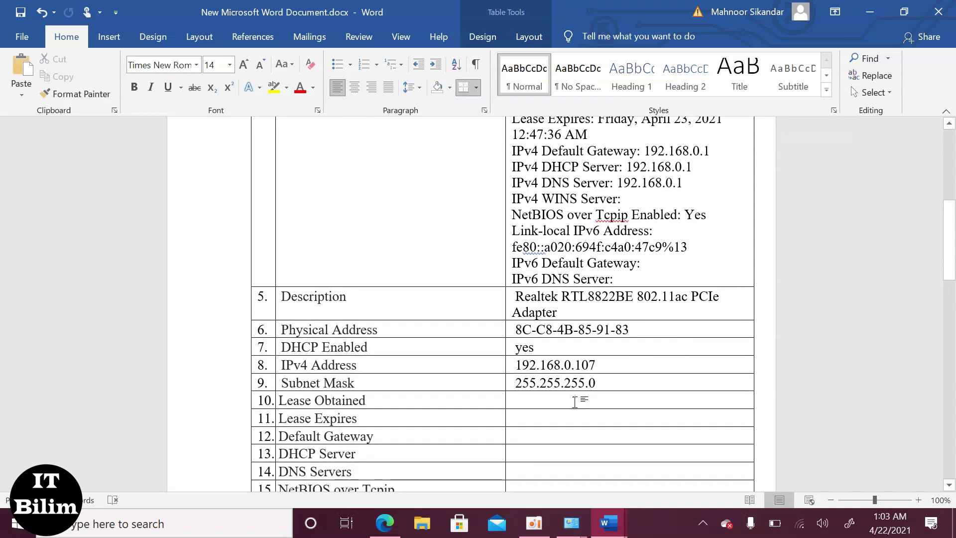
key("ctrl+v")
scroll(824, 281, "up", 3)
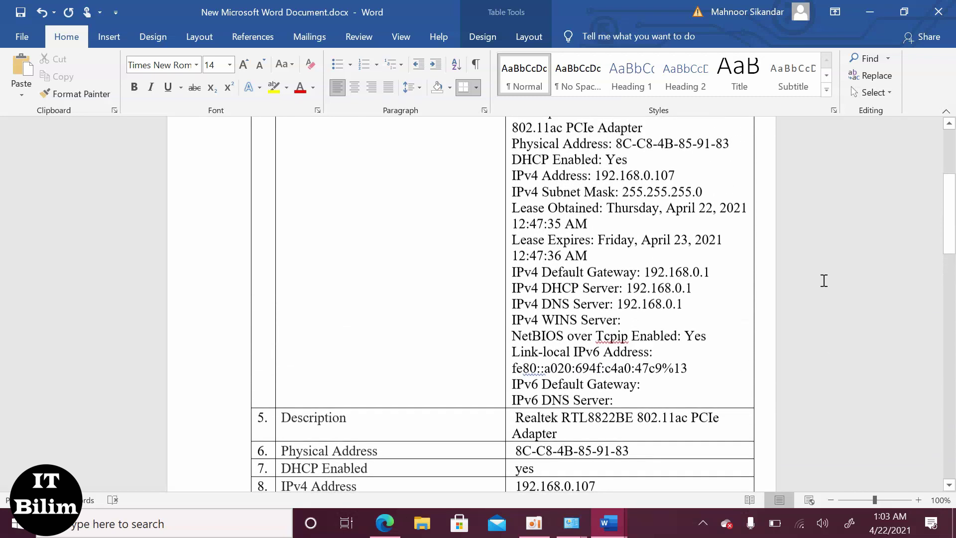
scroll(824, 280, "up", 1)
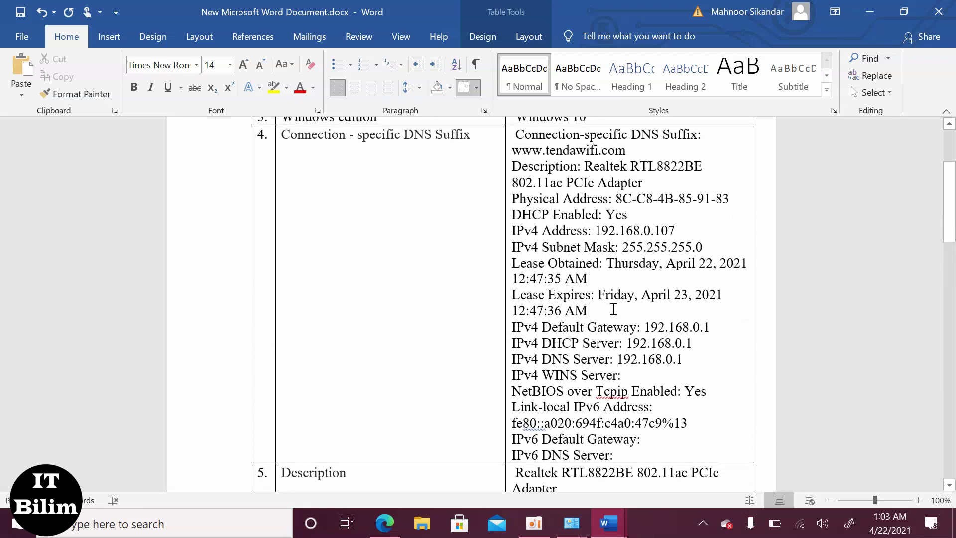
left_click(598, 295, "shift")
key("ctrl+c")
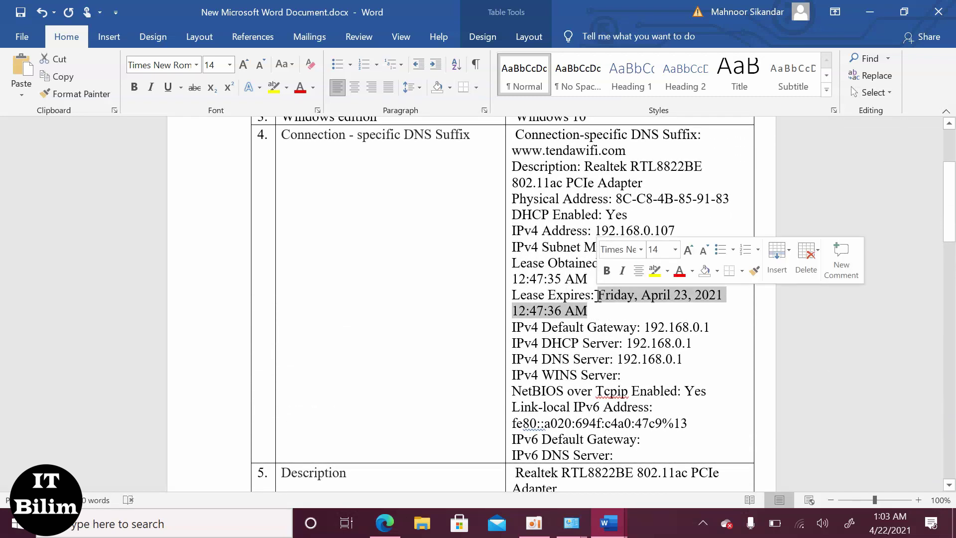
left_click(702, 294)
right_click(949, 366)
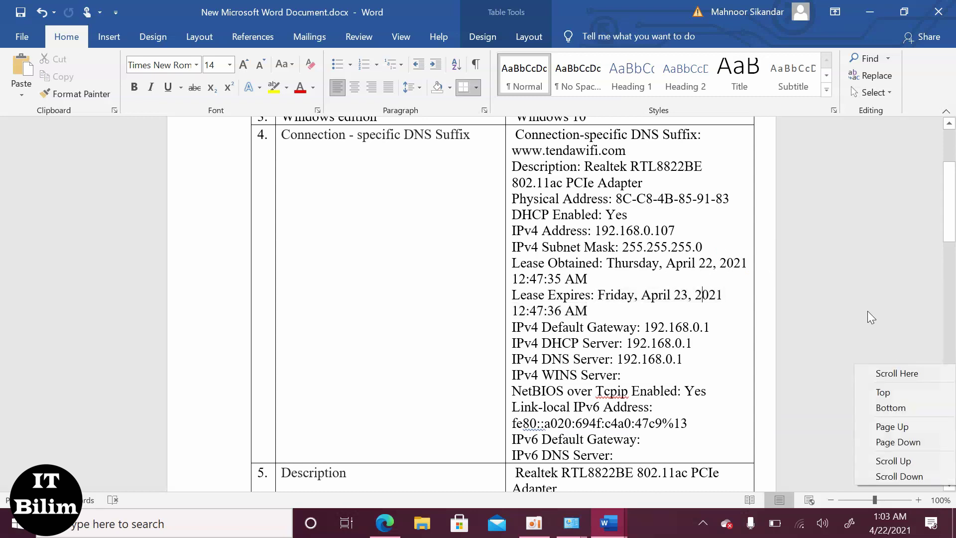
left_click(852, 297)
scroll(852, 296, "down", 1)
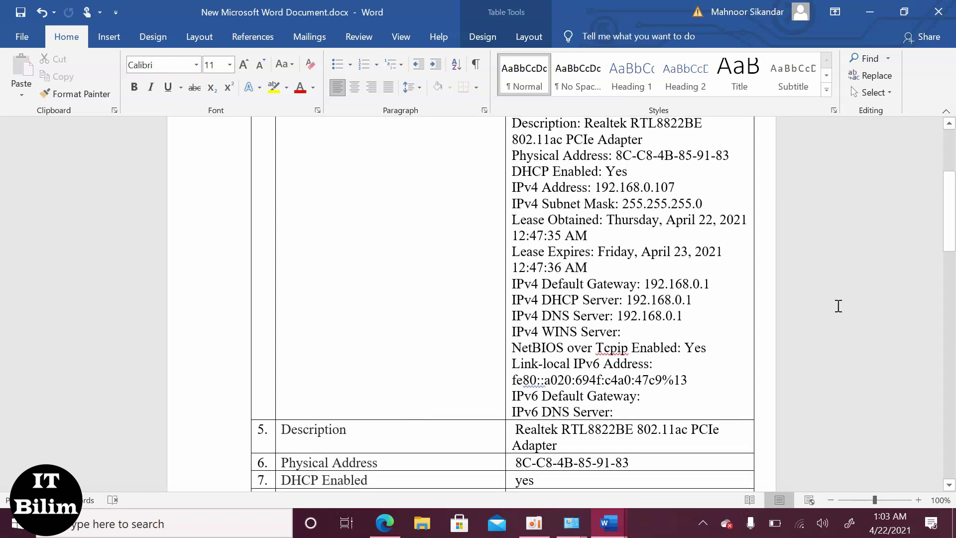
scroll(811, 255, "down", 6)
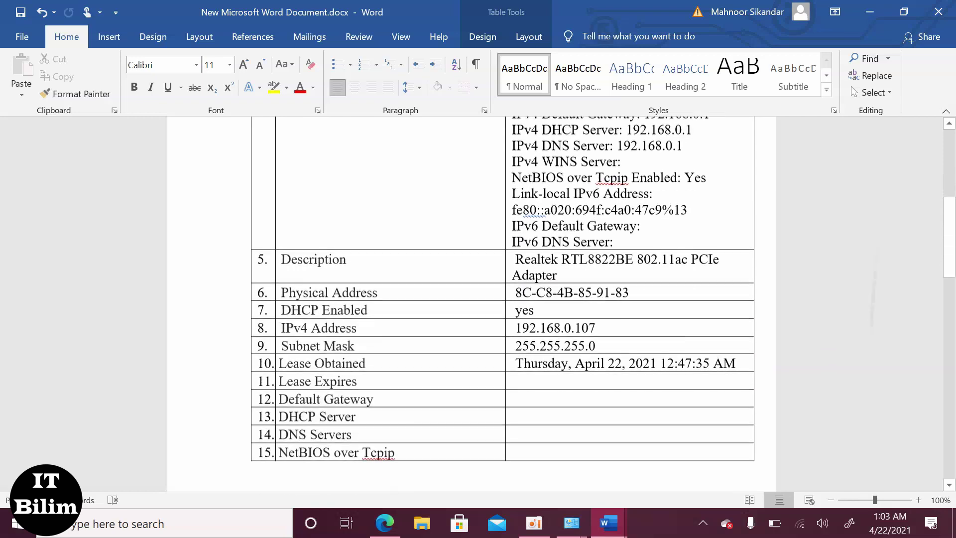
left_click(515, 279)
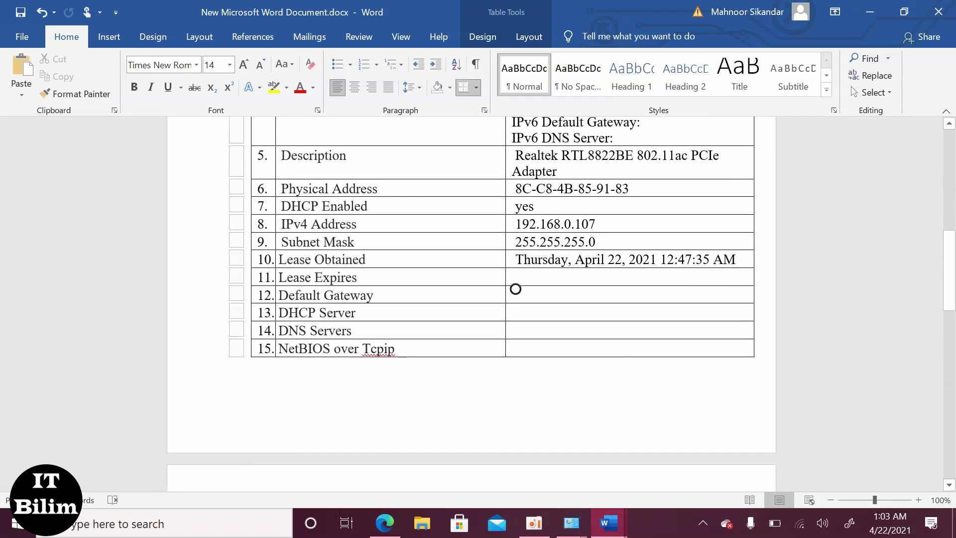
key("ctrl+v")
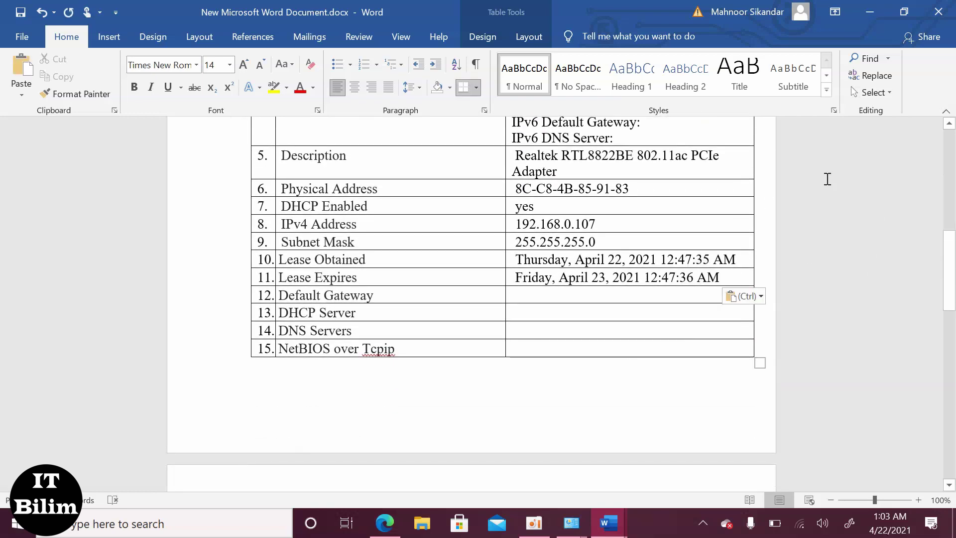
Enter 192.168.0.1 as Default Gateway, DHCP Server and DNS Servers in rows 12–14
scroll(826, 178, "up", 4)
scroll(827, 178, "up", 1)
left_click(715, 239)
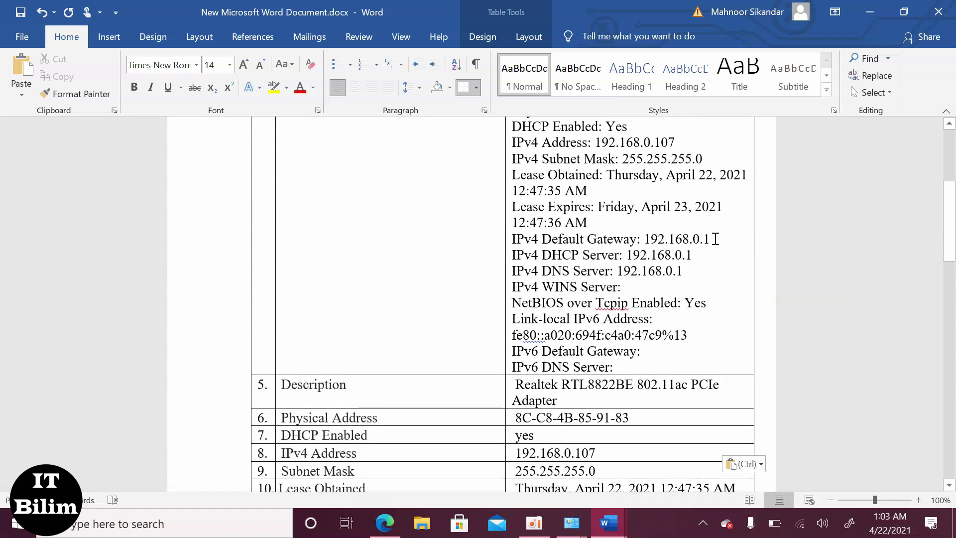
left_click_drag(707, 239, 650, 240)
key("ctrl+c")
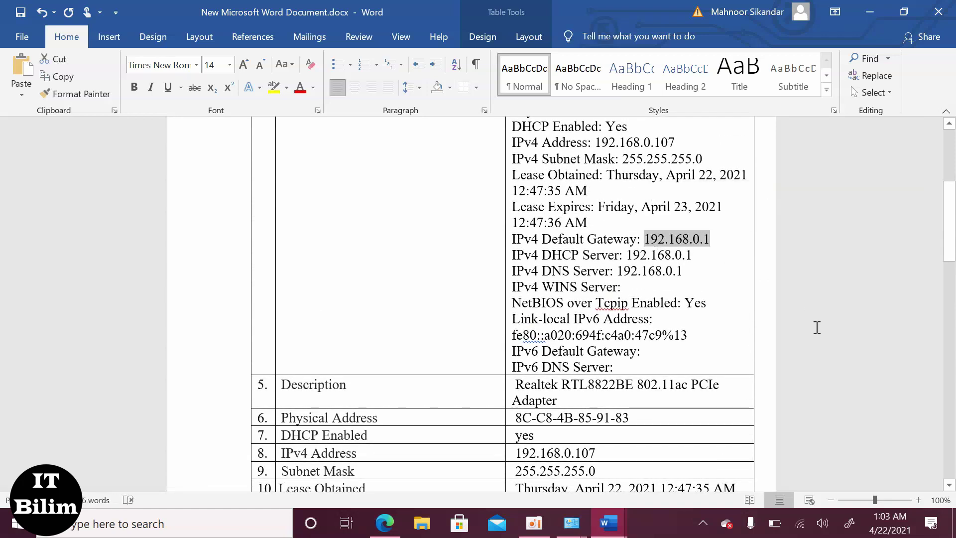
left_click_drag(948, 252, 949, 297)
left_click_drag(689, 344, 654, 308)
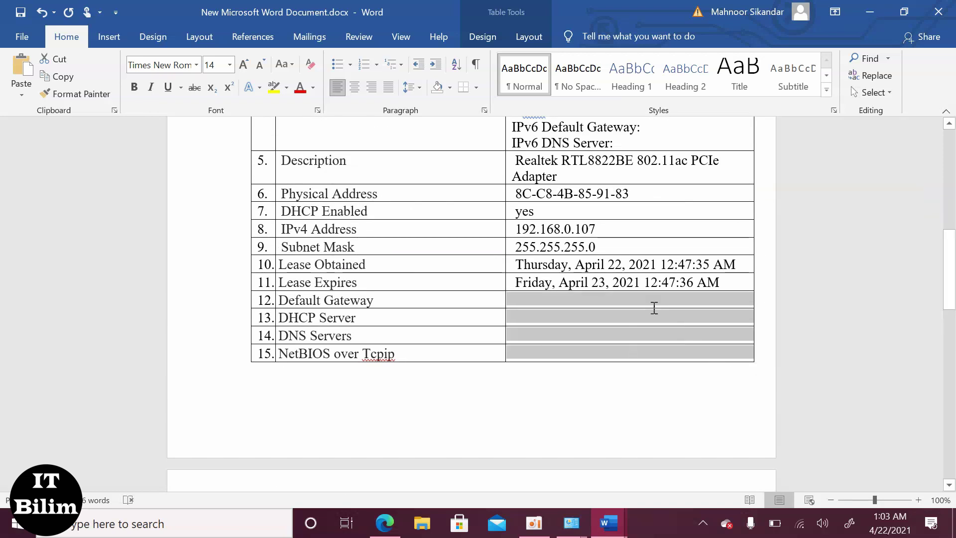
left_click(780, 348)
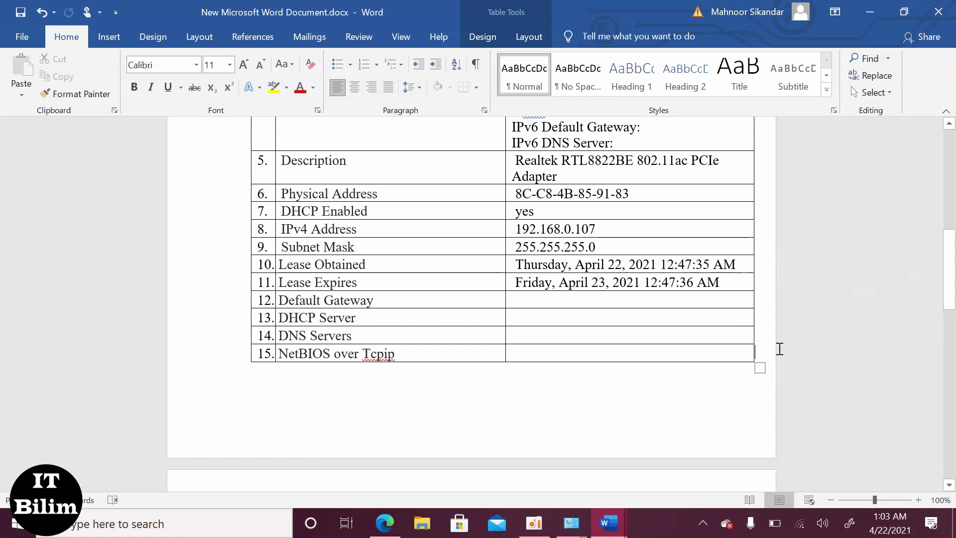
left_click(616, 298)
key("ctrl+v")
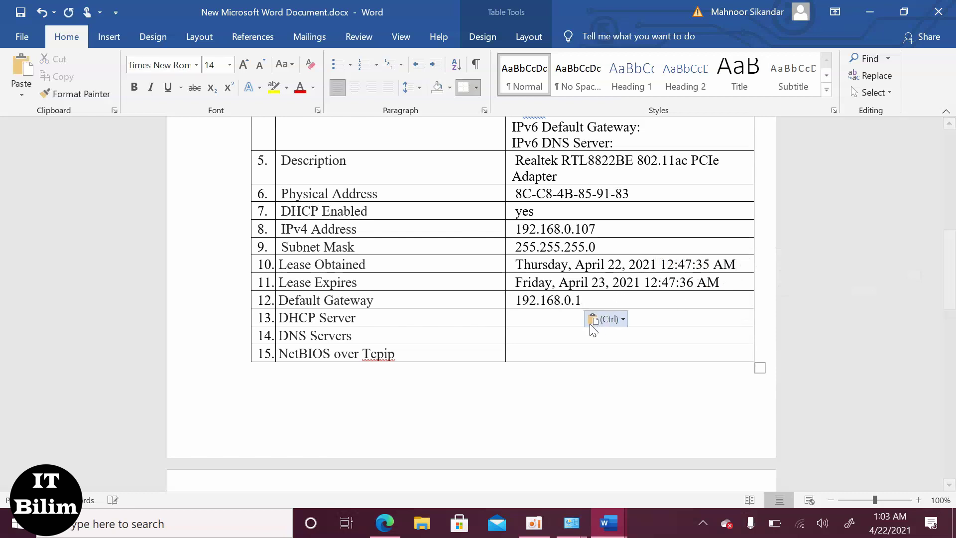
key("ctrl+v")
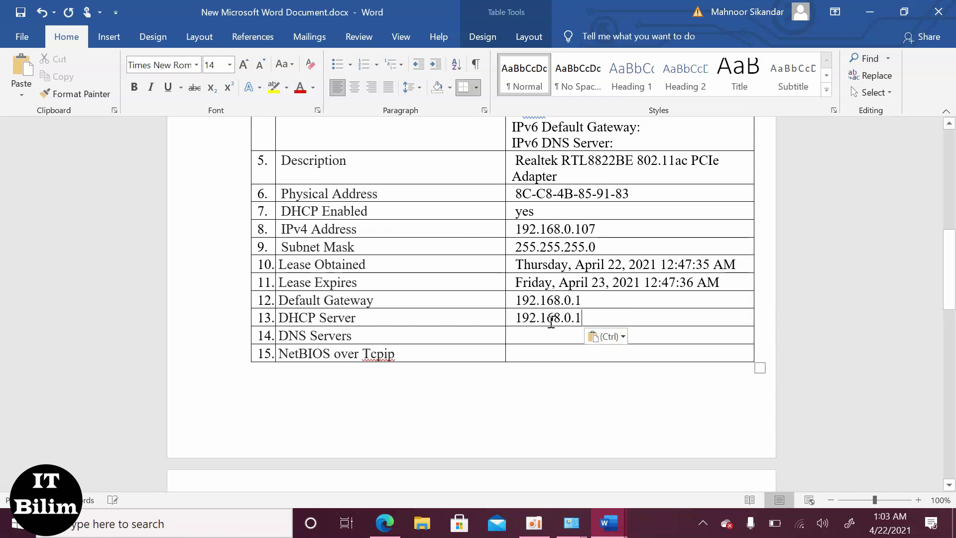
key("ctrl+v")
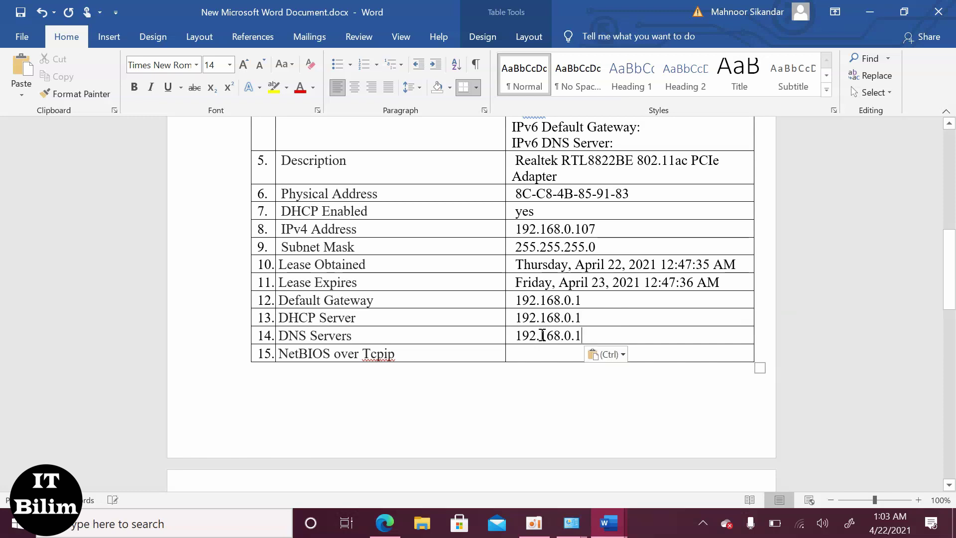
Paste into row 15's NetBIOS over Tcpip cell, then erase the wrongly pasted 192.168.0.1
scroll(836, 233, "up", 3)
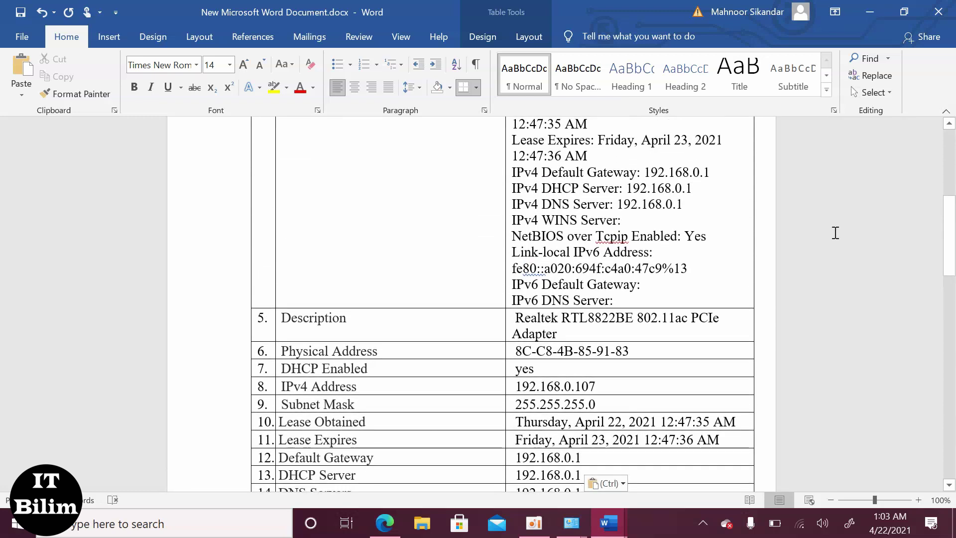
scroll(835, 232, "down", 1)
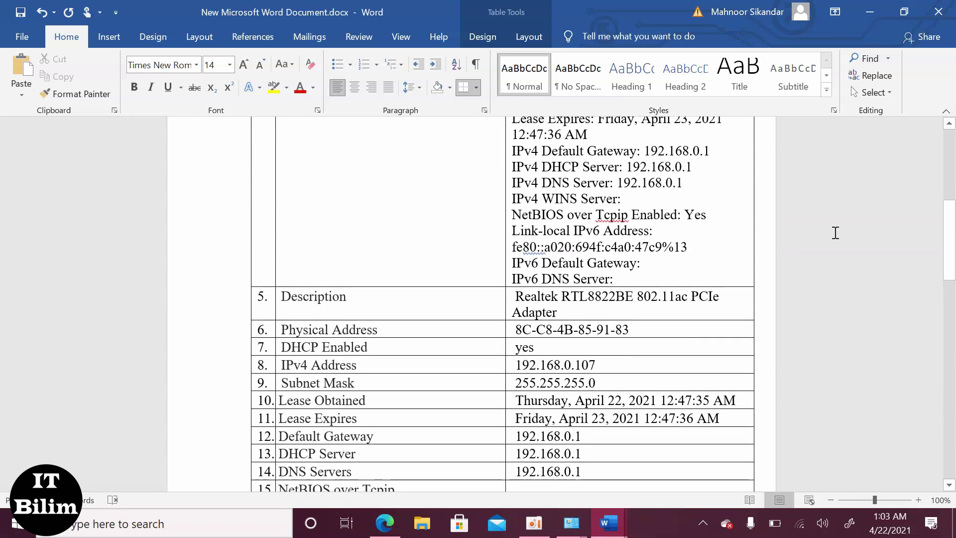
left_click_drag(712, 216, 688, 223)
key("ctrl+c")
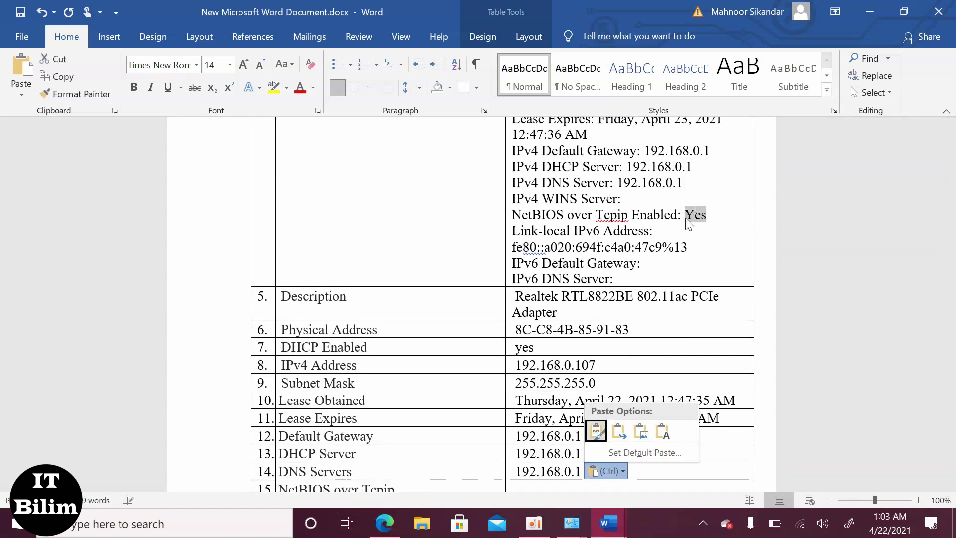
right_click(807, 262)
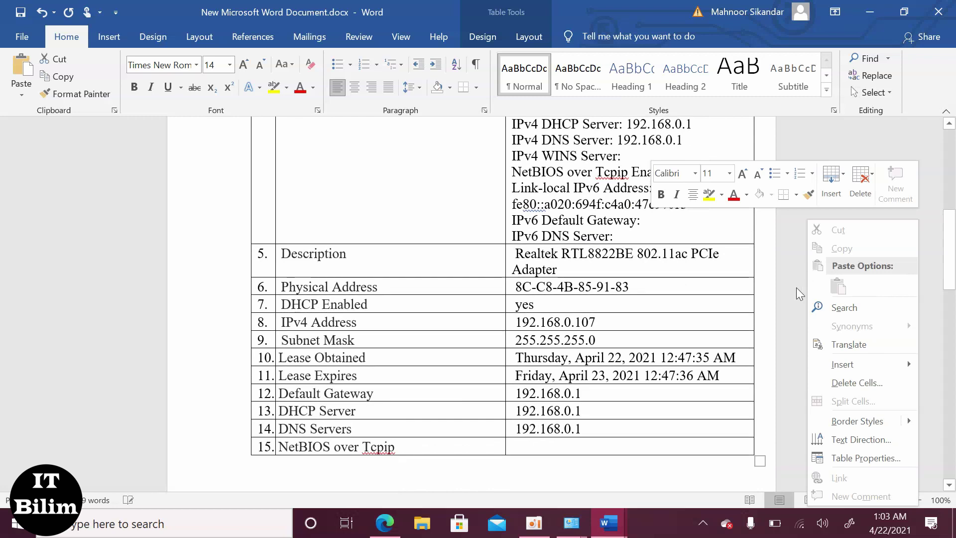
left_click(797, 287)
scroll(796, 288, "down", 3)
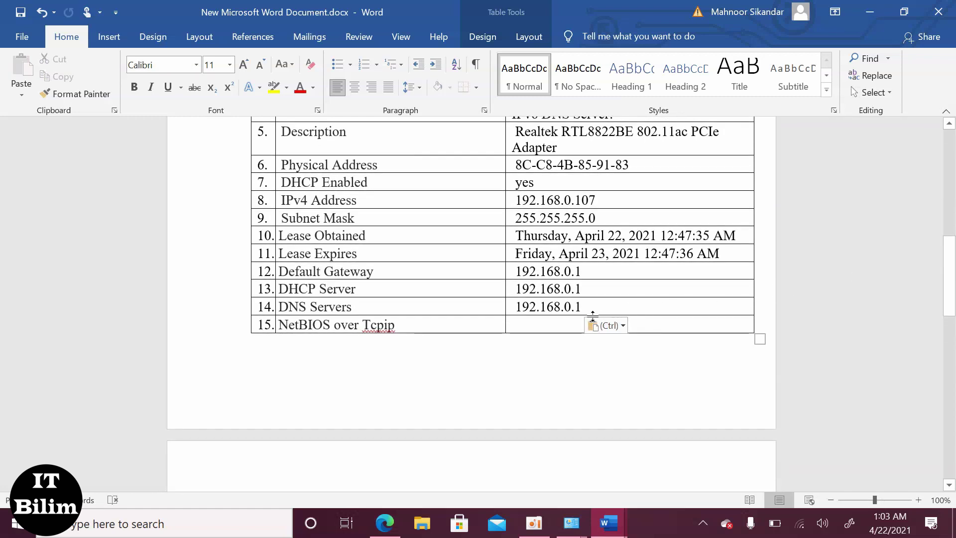
left_click(551, 318)
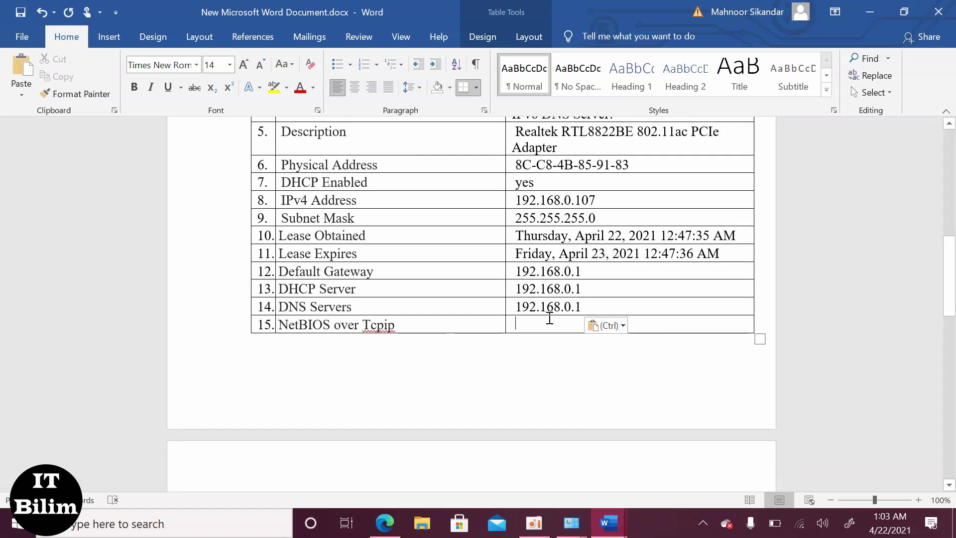
key("ctrl+v")
key("ctrl")
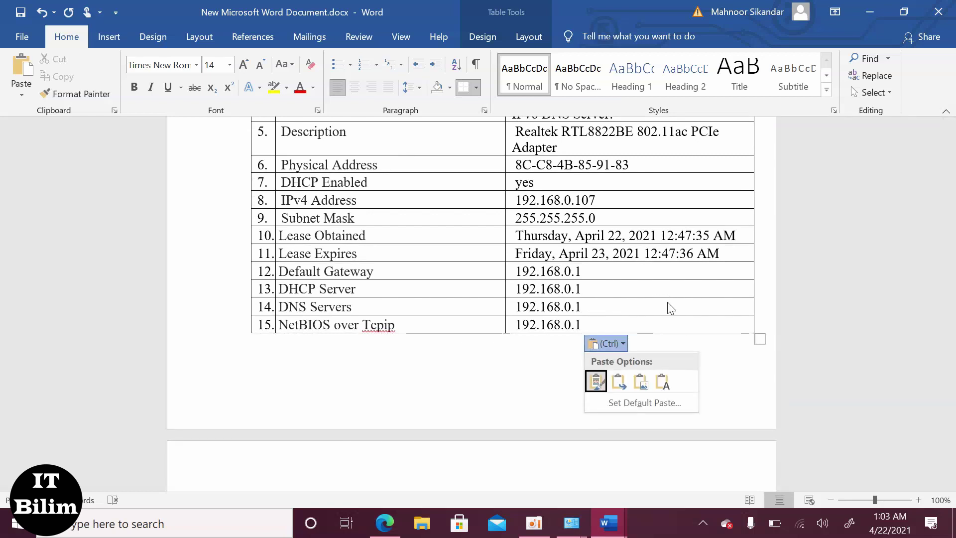
left_click(631, 324)
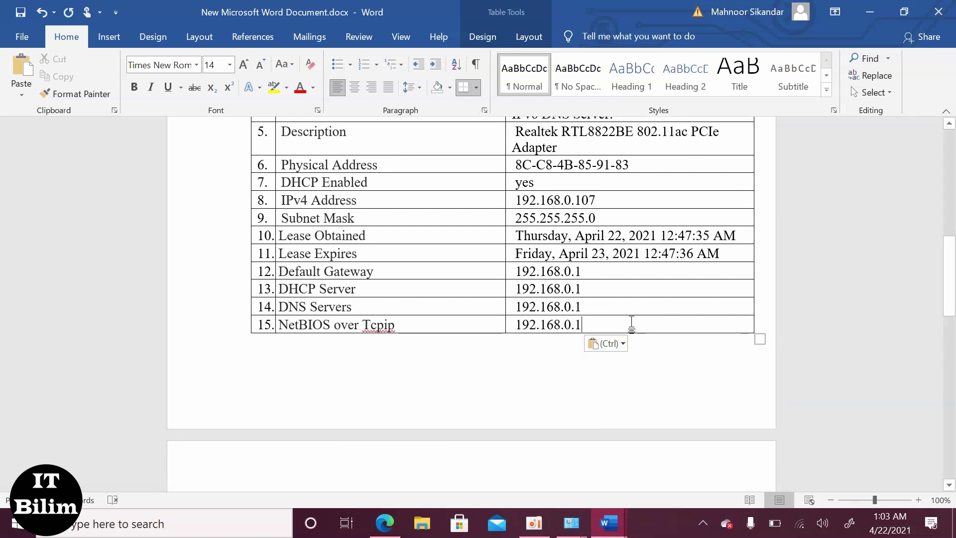
key("BackSpace")
key("BackSpace")
key("BackSpace")
key("BackSpace")
key("BackSpace")
key("BackSpace")
key("BackSpace")
key("BackSpace")
key("BackSpace")
key("BackSpace")
key("BackSpace")
Enter Yes for NetBIOS over Tcpip and delete the leftover ipconfig lines in row 4
type("Ye")
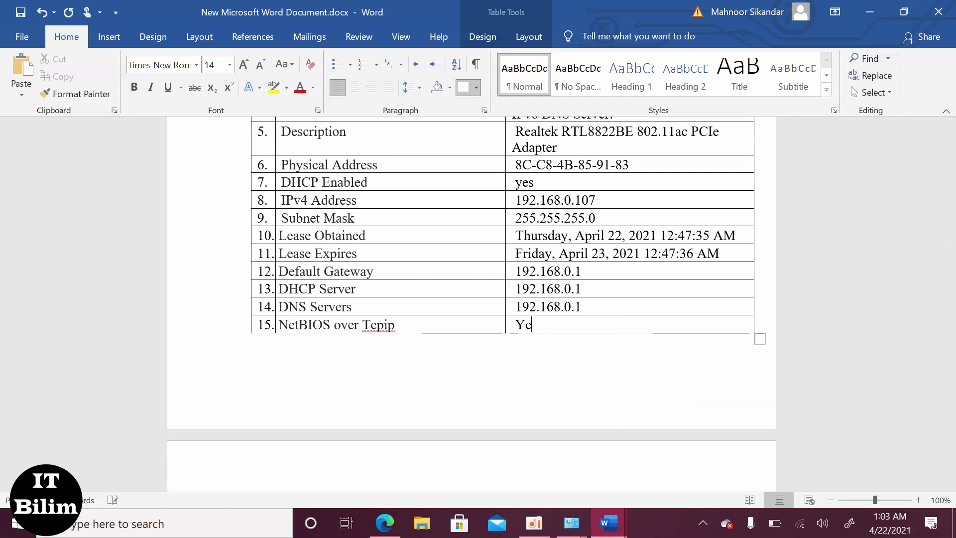
type("s")
scroll(831, 257, "up", 2)
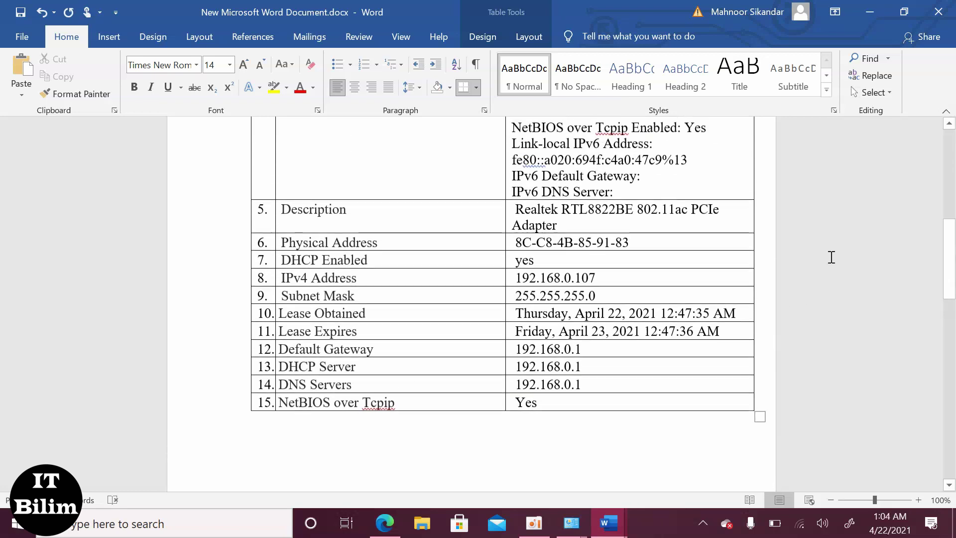
scroll(831, 257, "up", 6)
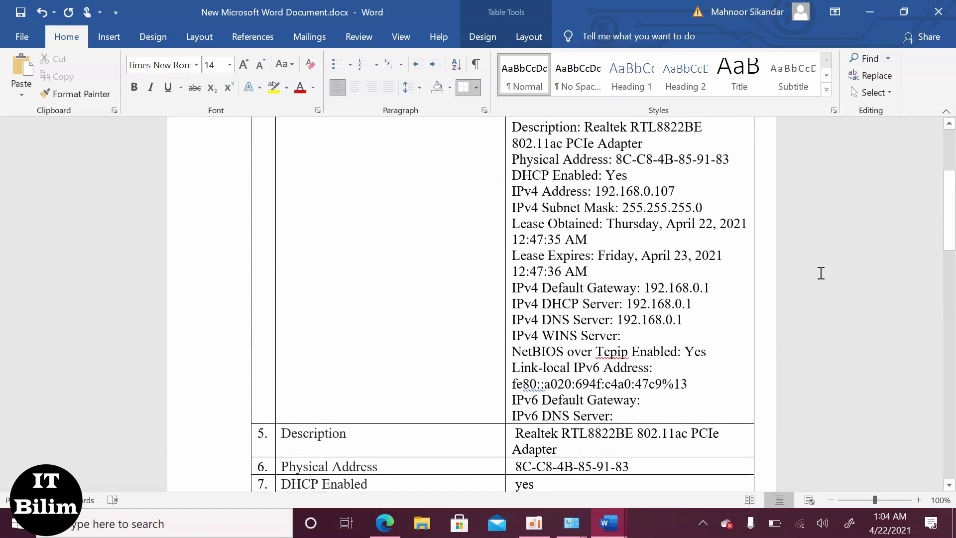
left_click_drag(616, 416, 517, 131)
left_click(517, 135)
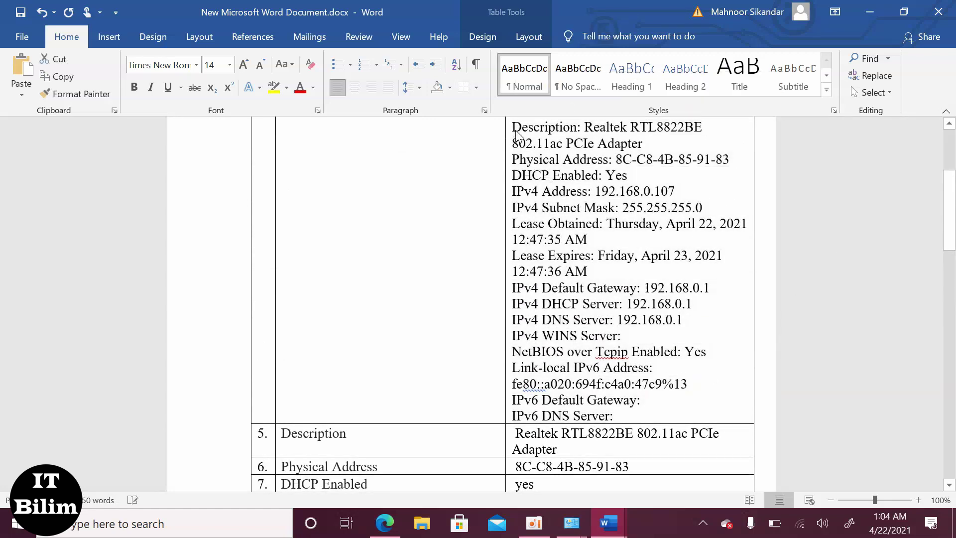
key("Delete")
scroll(865, 183, "up", 2)
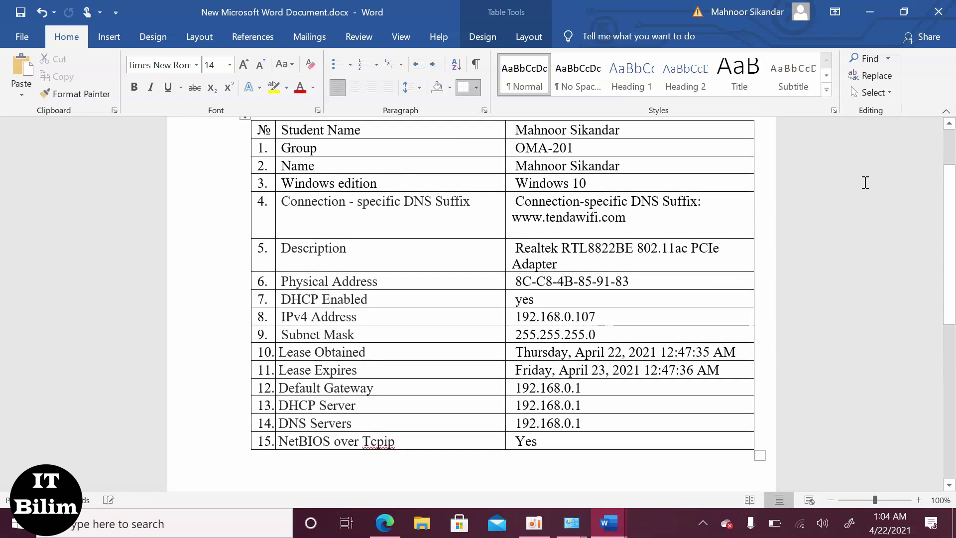
left_click_drag(706, 202, 525, 204)
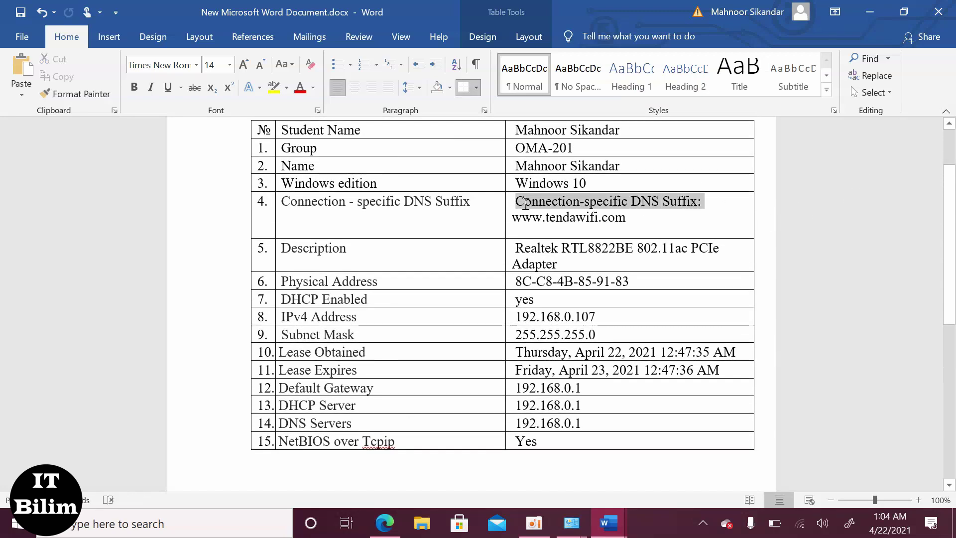
key("Delete")
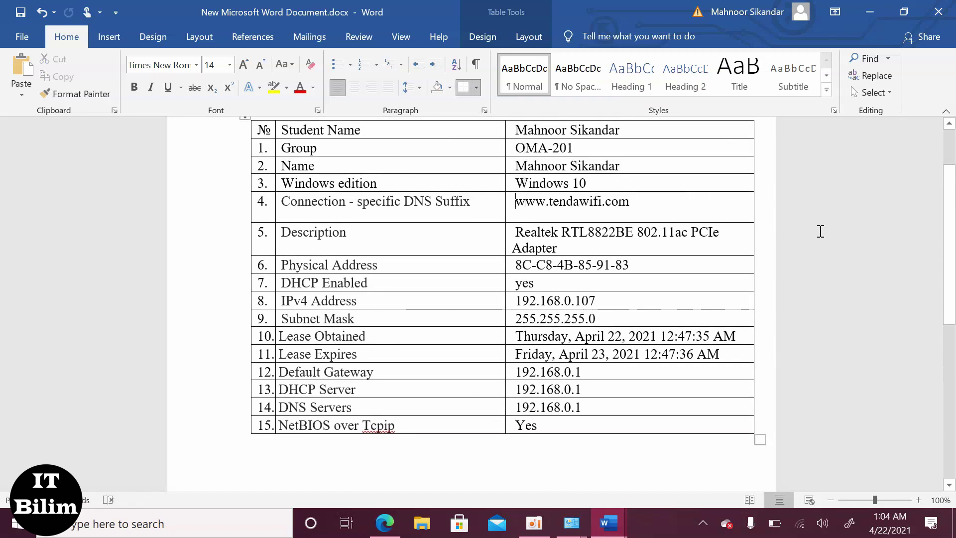
scroll(820, 231, "up", 1)
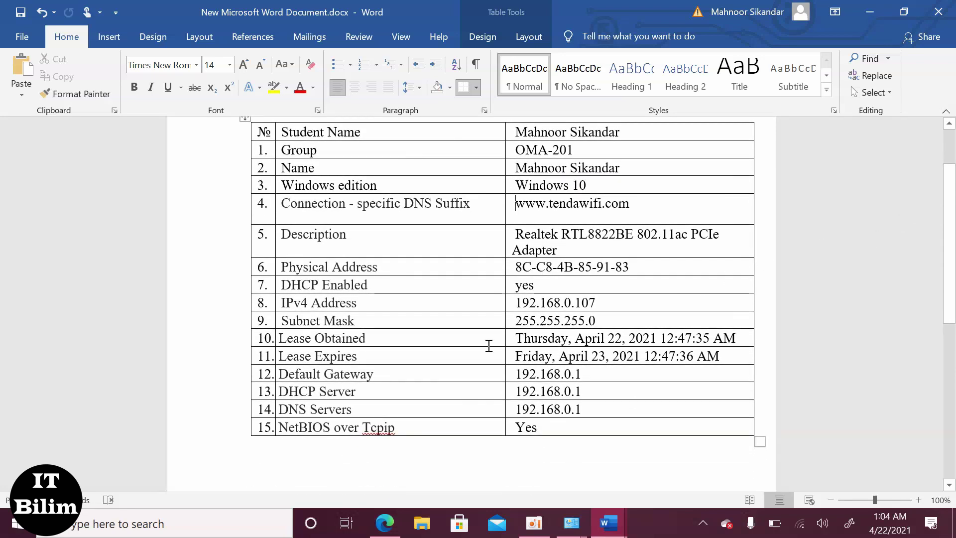
left_click(384, 514)
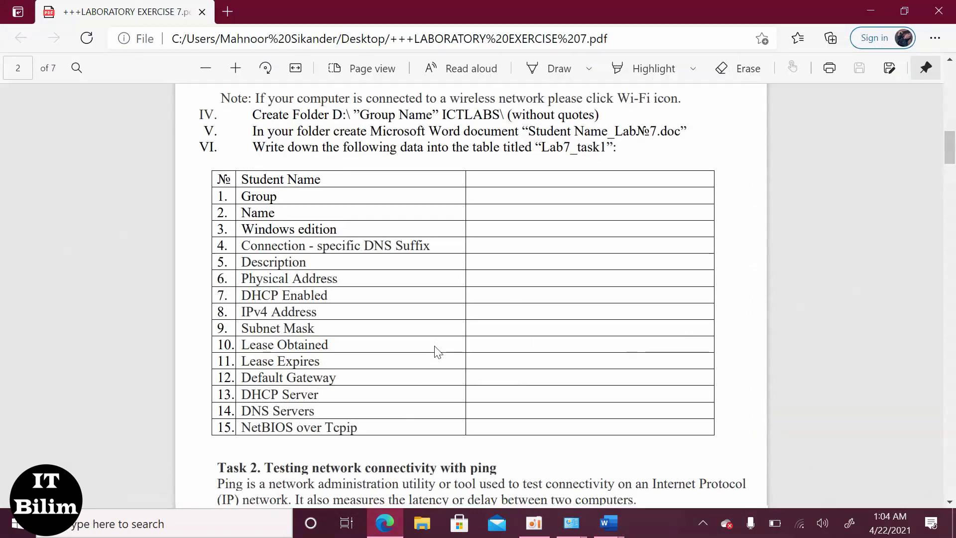
Bring Task 2's ping instructions into view, then start a Windows search for Command Prompt
scroll(434, 352, "down", 2)
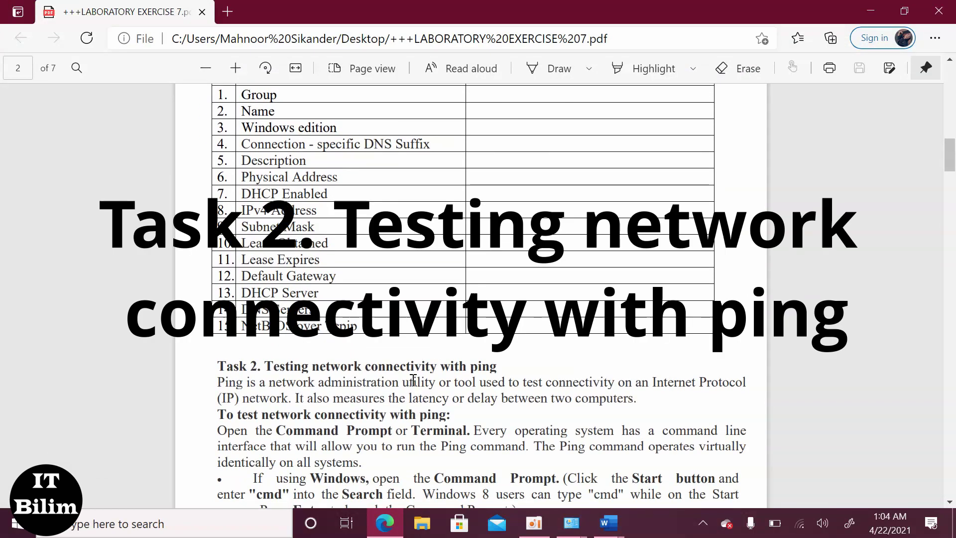
scroll(434, 352, "down", 1)
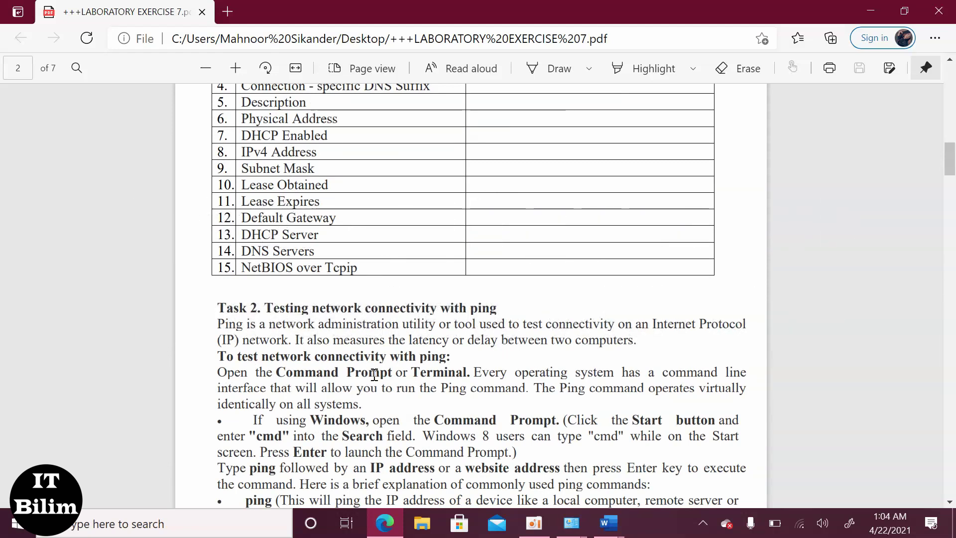
scroll(328, 418, "down", 2)
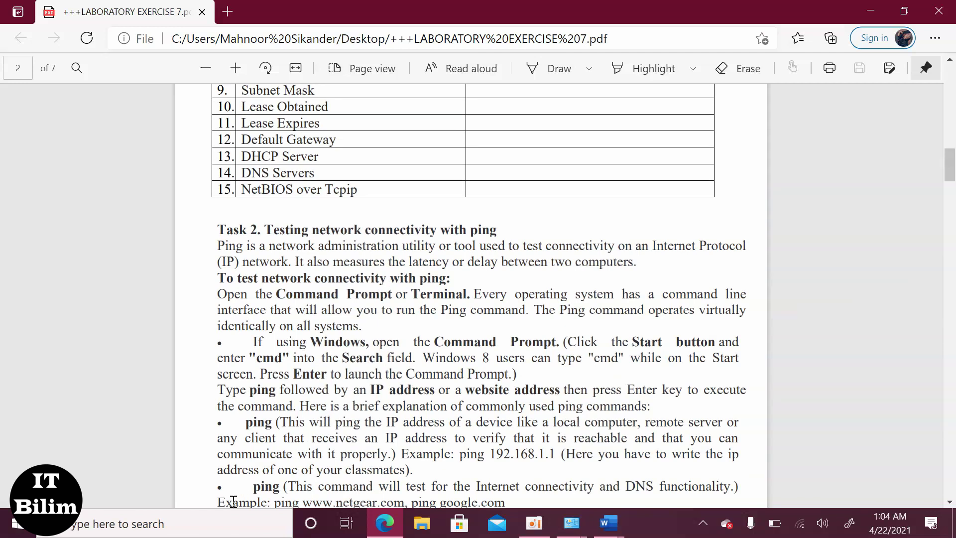
scroll(287, 367, "down", 1)
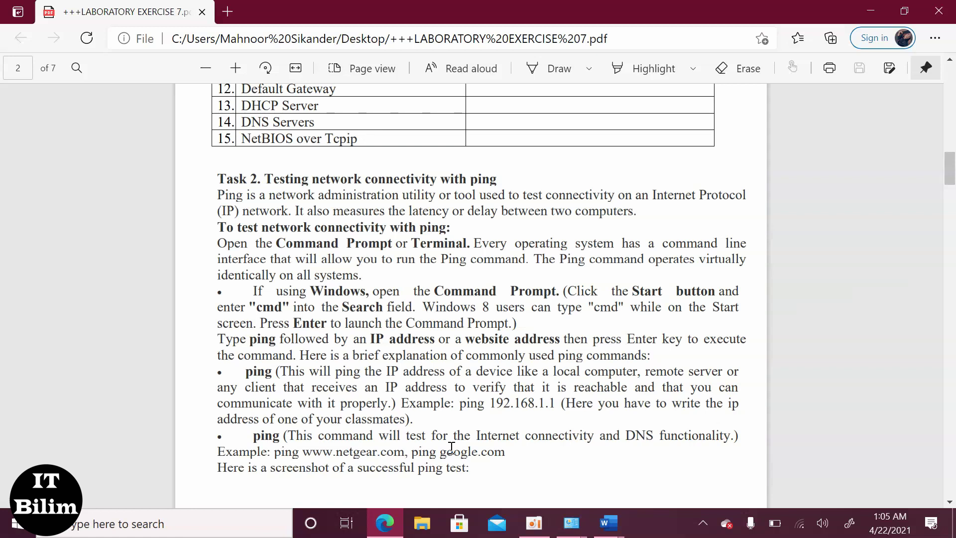
left_click(161, 532)
Launch a new Command Prompt via cmd, then bring the lab PDF back in front
type("c")
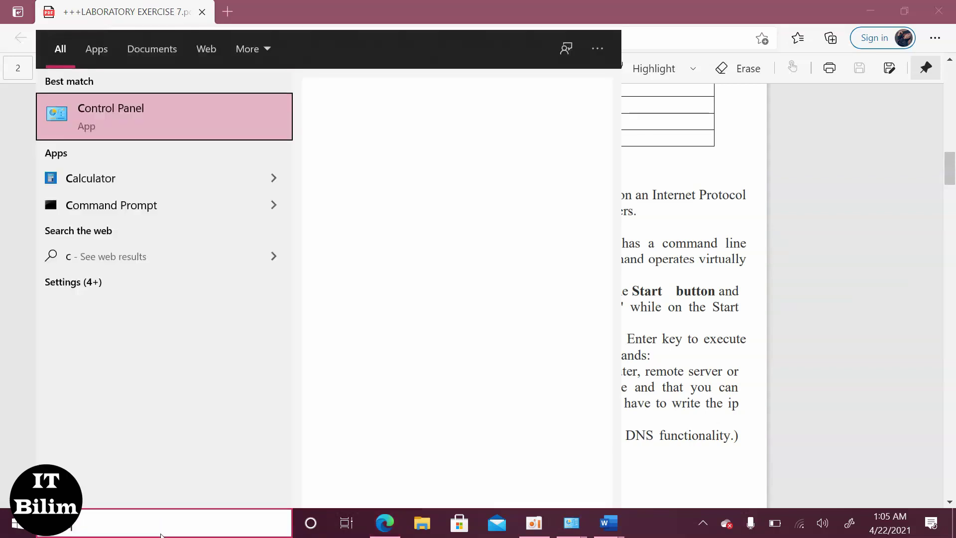
type("md")
key("Return")
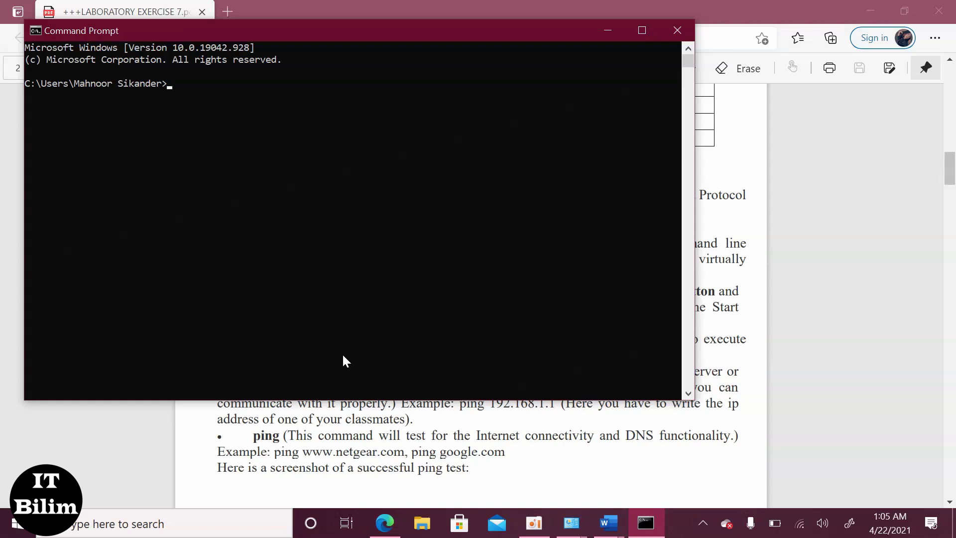
left_click(723, 299)
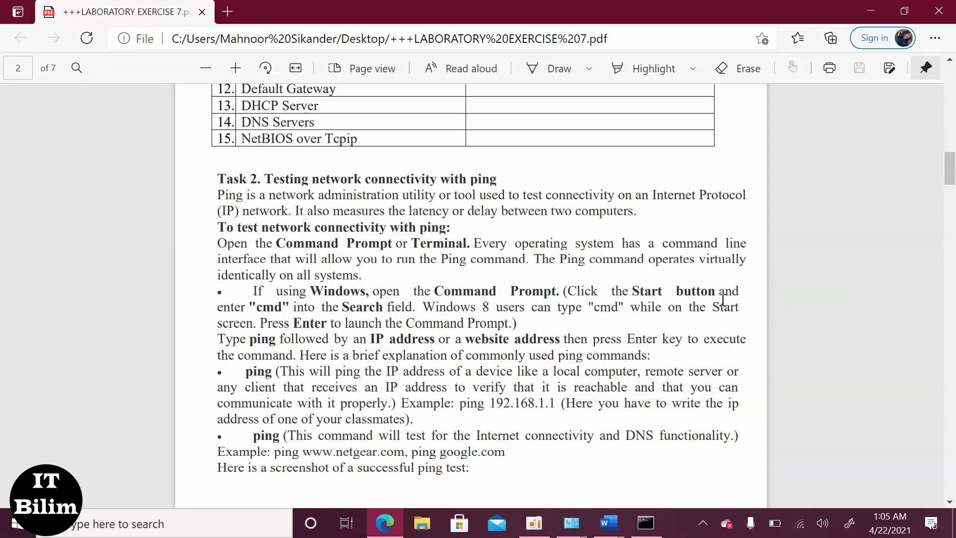
left_click(228, 11)
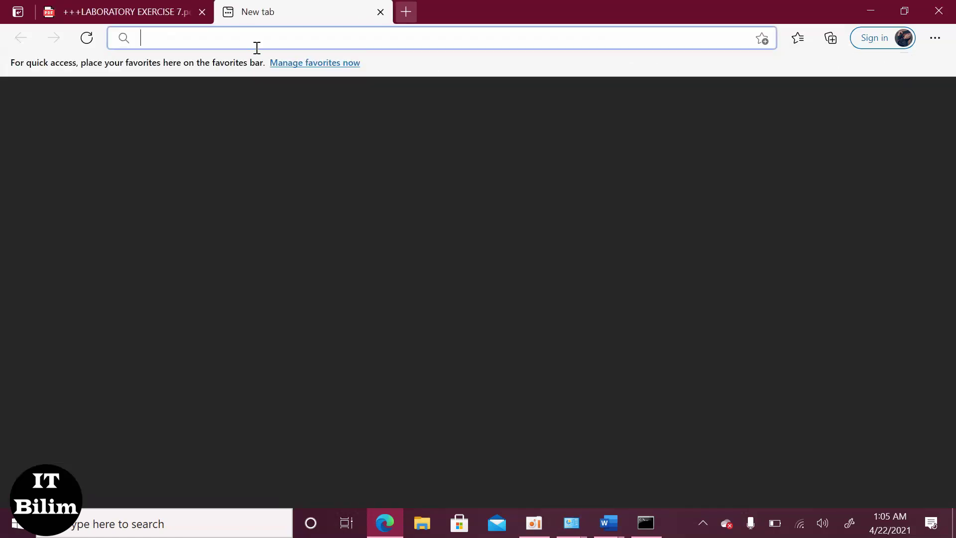
type("youtube.com")
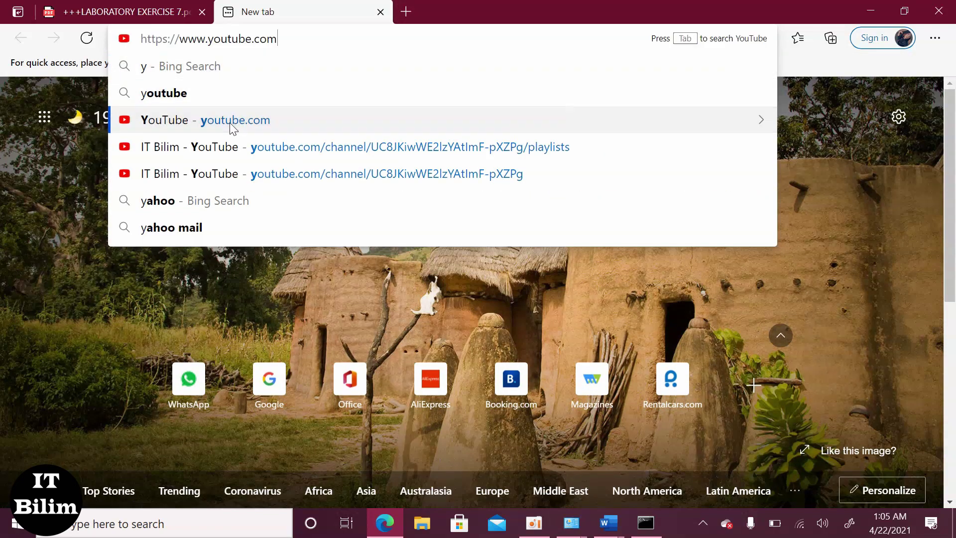
left_click(229, 122)
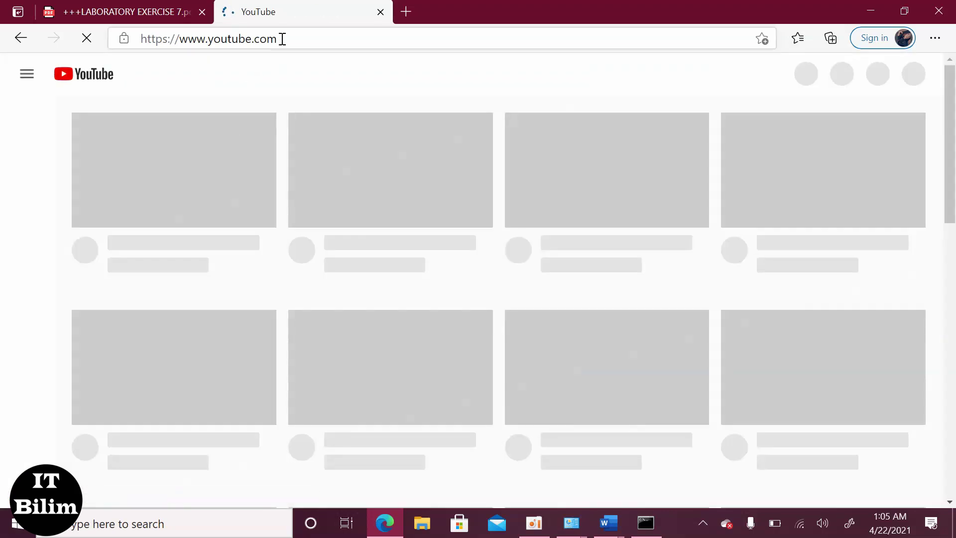
left_click(267, 44)
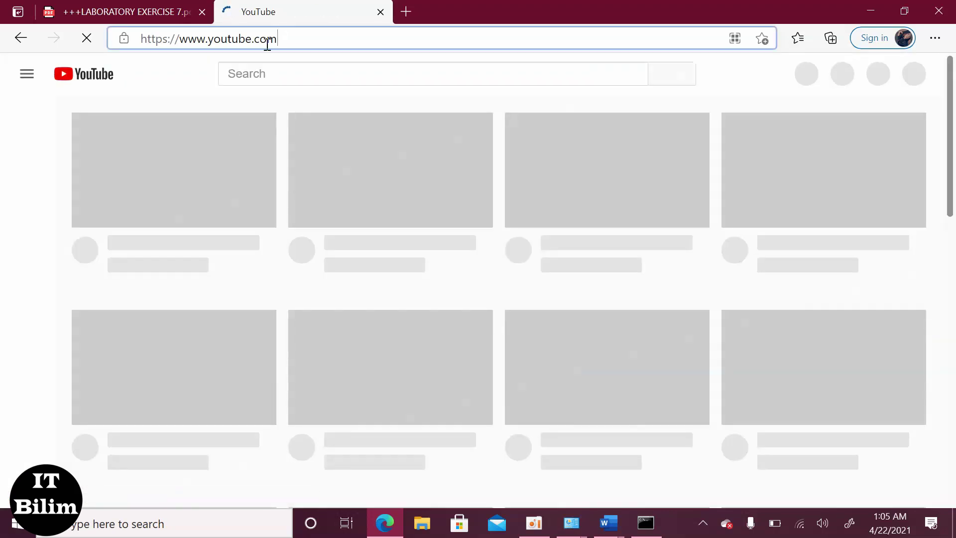
left_click_drag(267, 44, 180, 41)
key("ctrl+c")
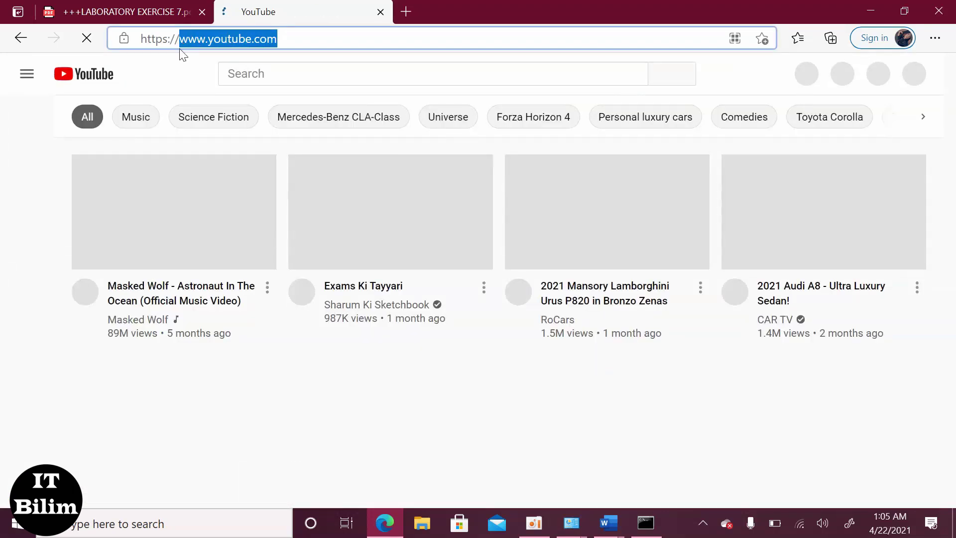
left_click(381, 11)
left_click(869, 10)
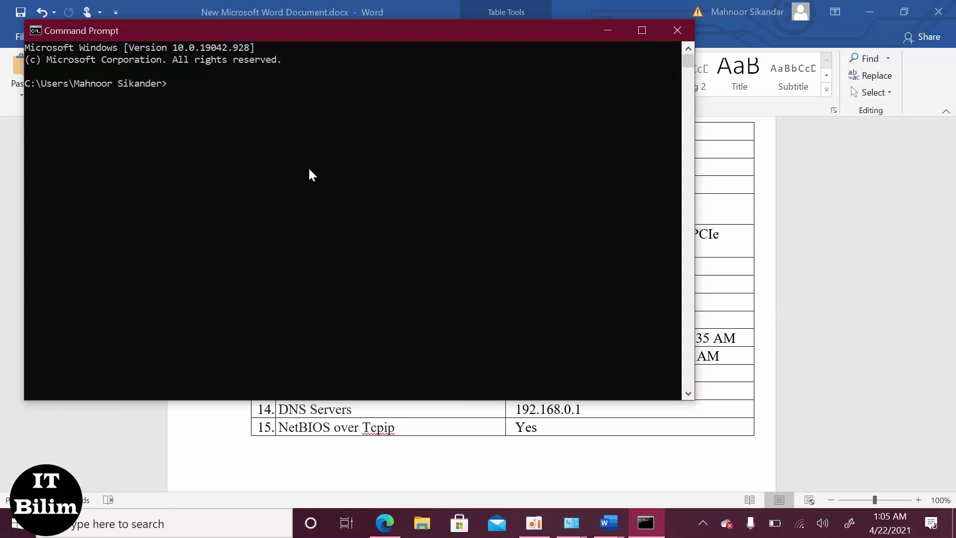
type("ping")
key("ctrl+v")
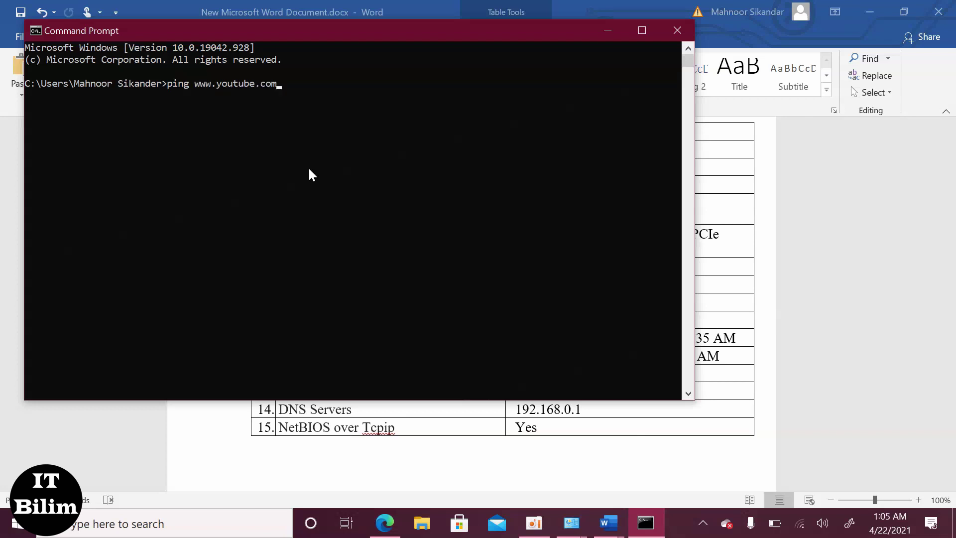
key("Return")
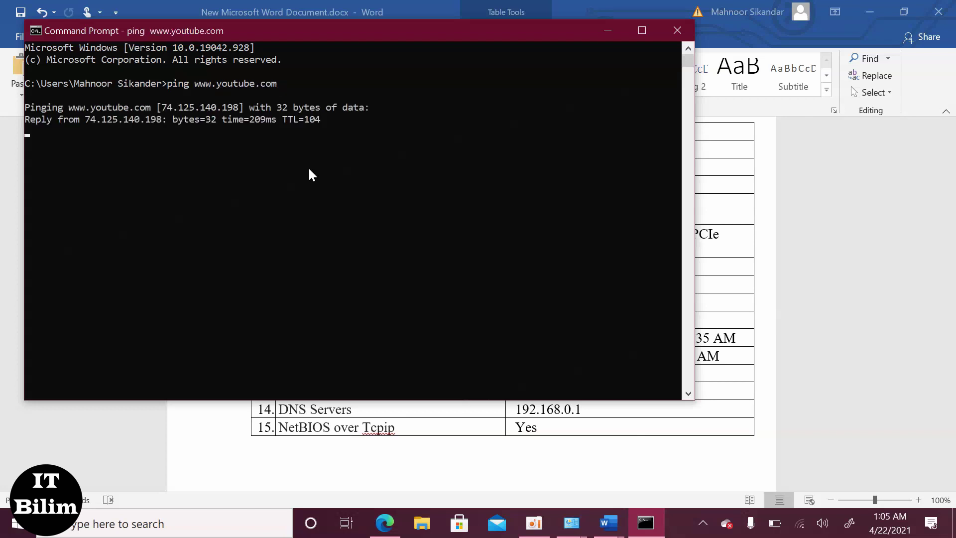